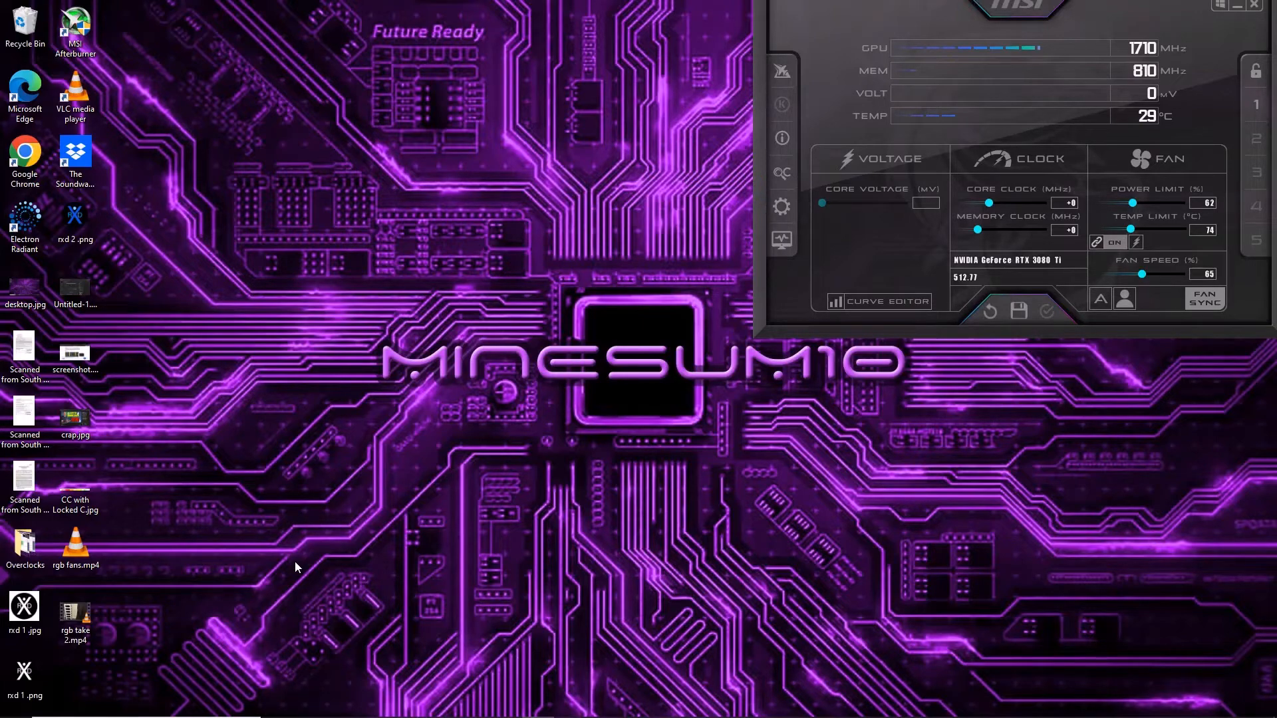
Open the Virus & threat protection area of Windows Security through the Update & Security settings.
mouse_move(24, 705)
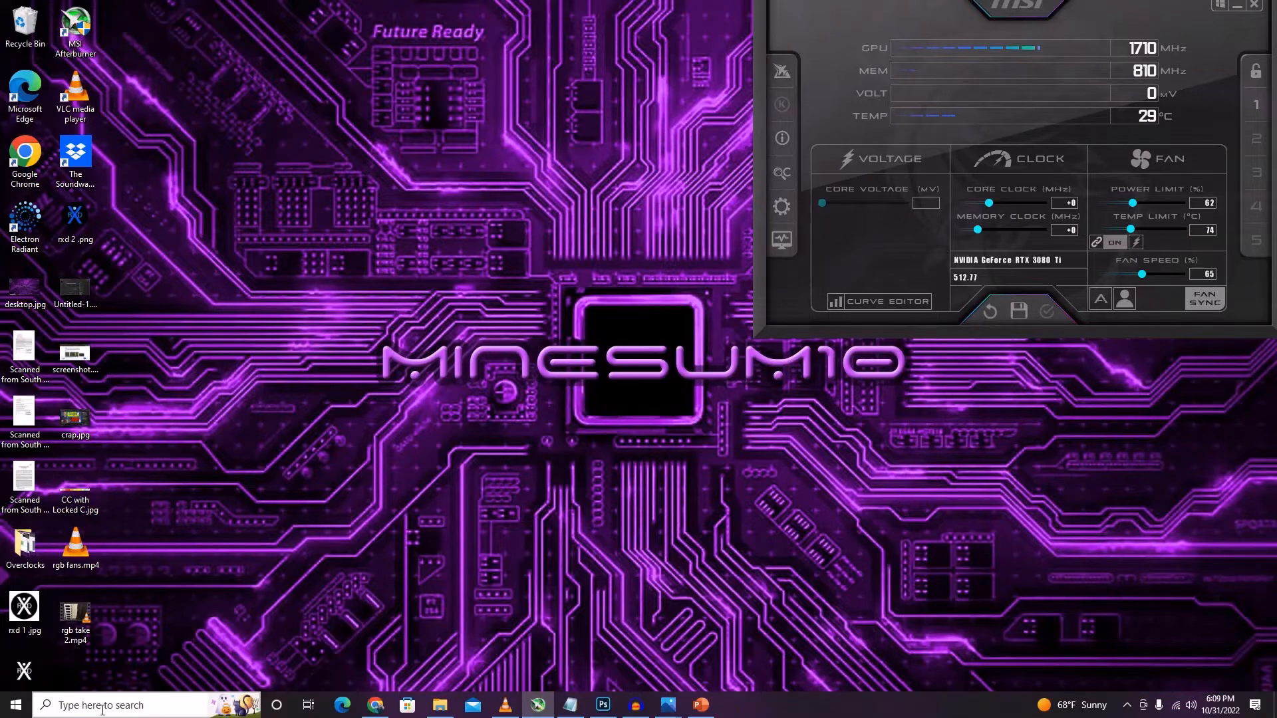
click(24, 704)
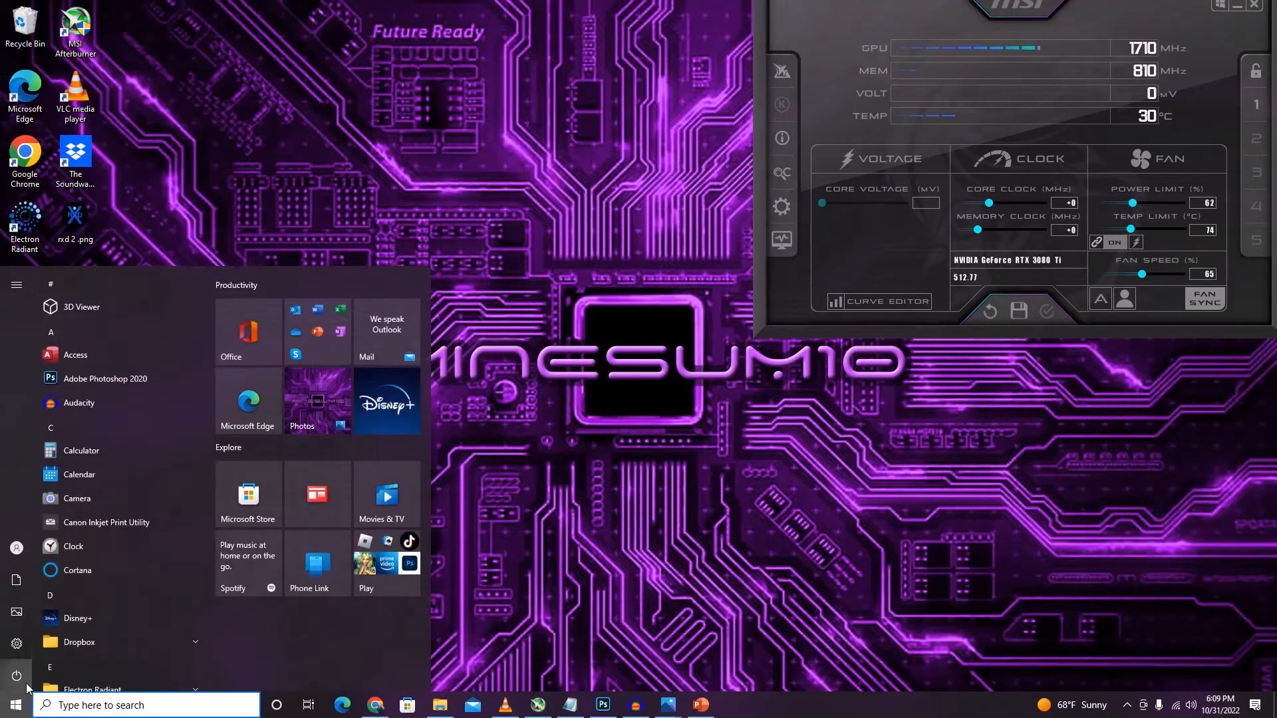
click(23, 641)
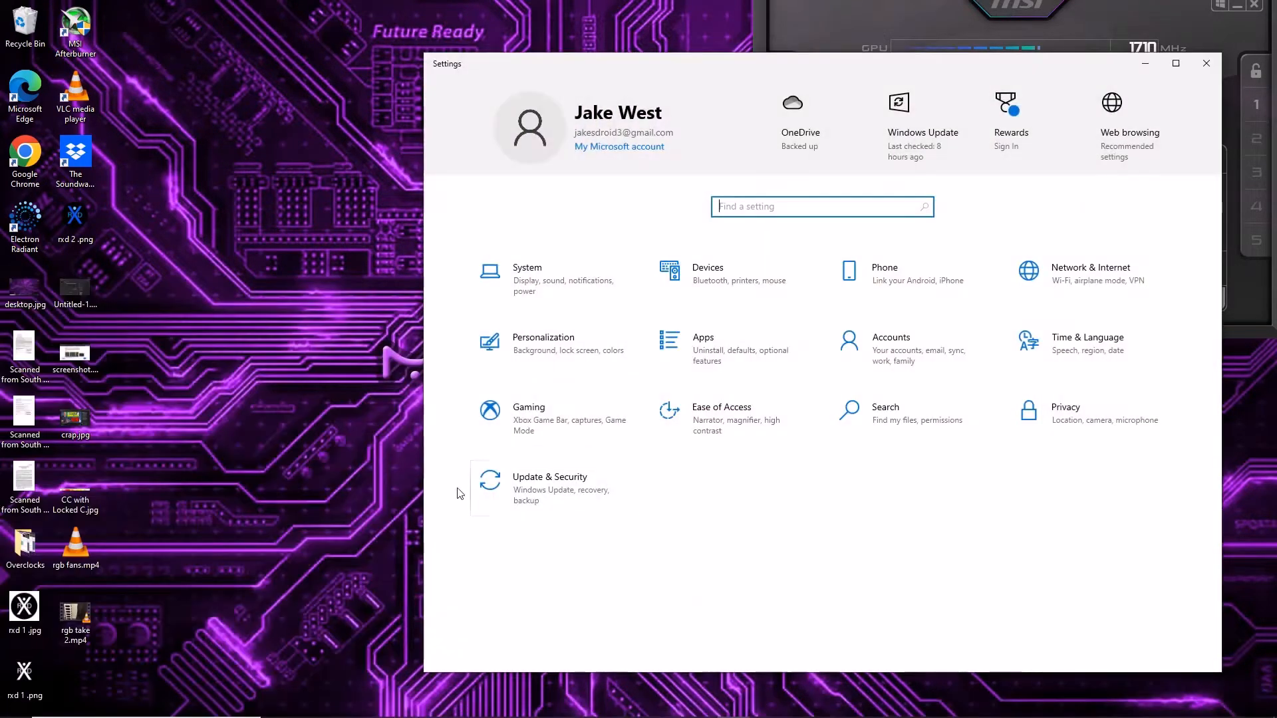
click(565, 475)
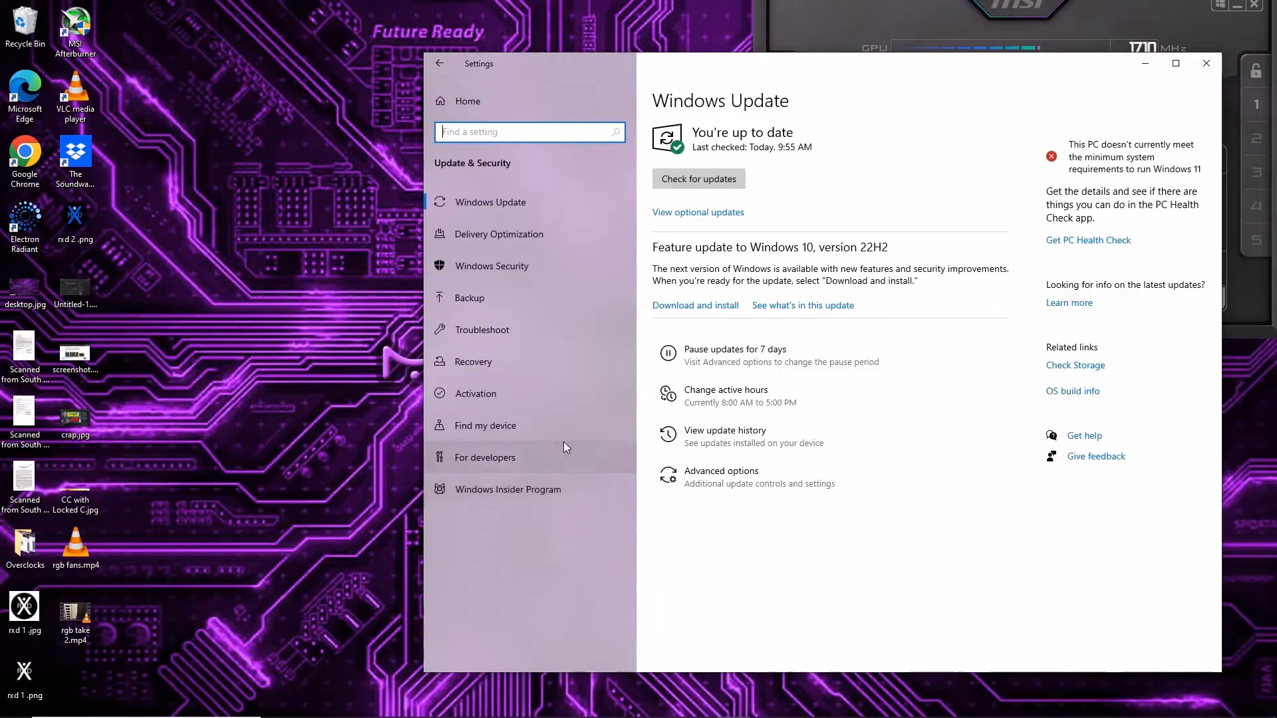
click(524, 270)
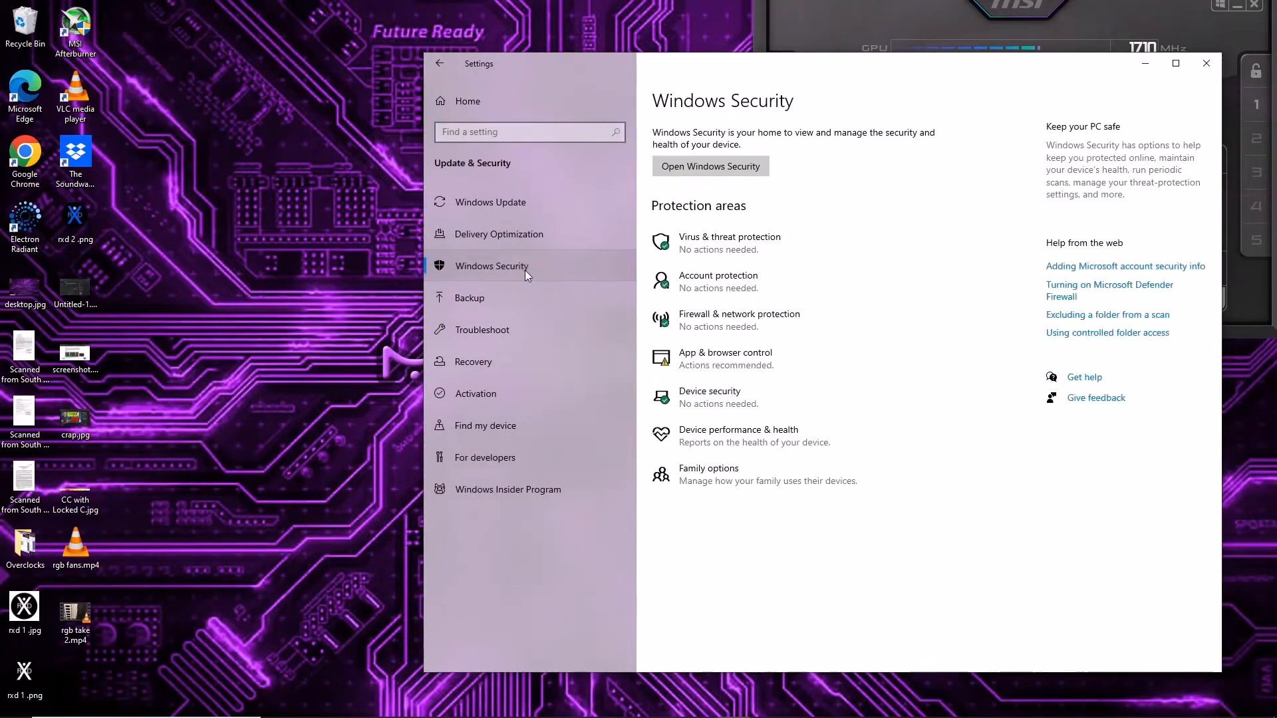
click(754, 248)
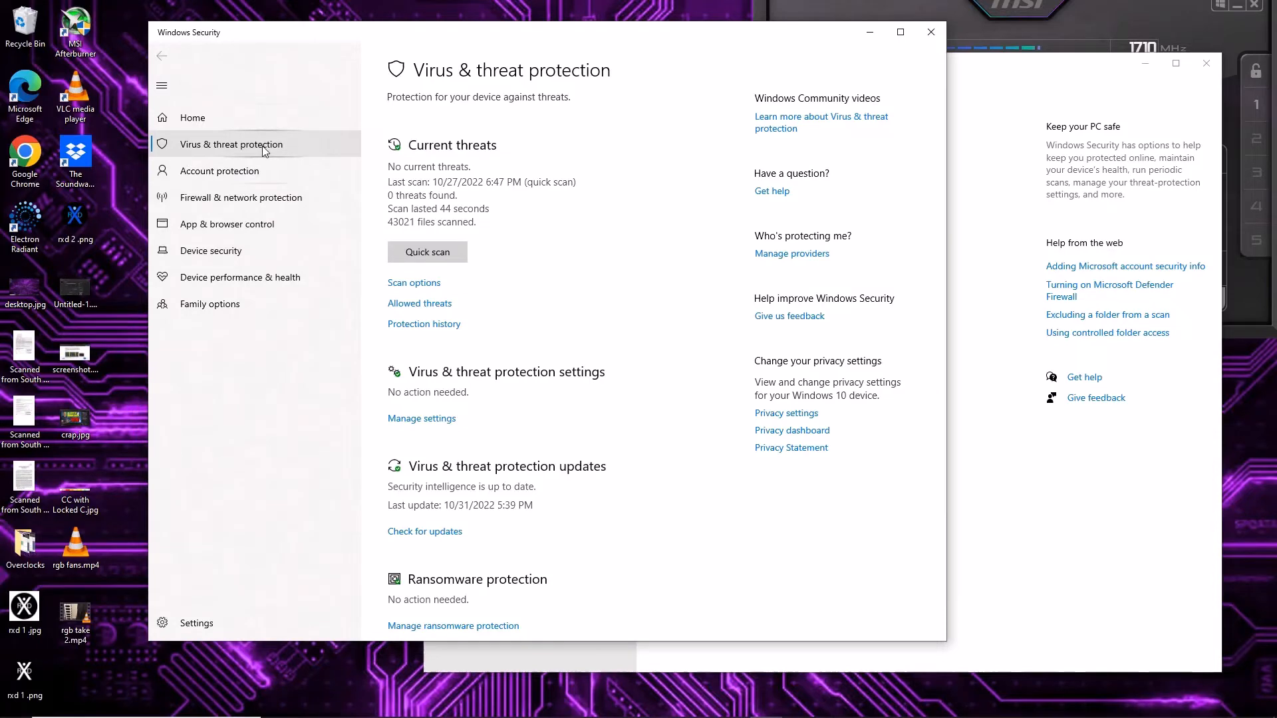
Turn off Real-time protection in the Virus & threat protection settings and allow the change.
click(441, 419)
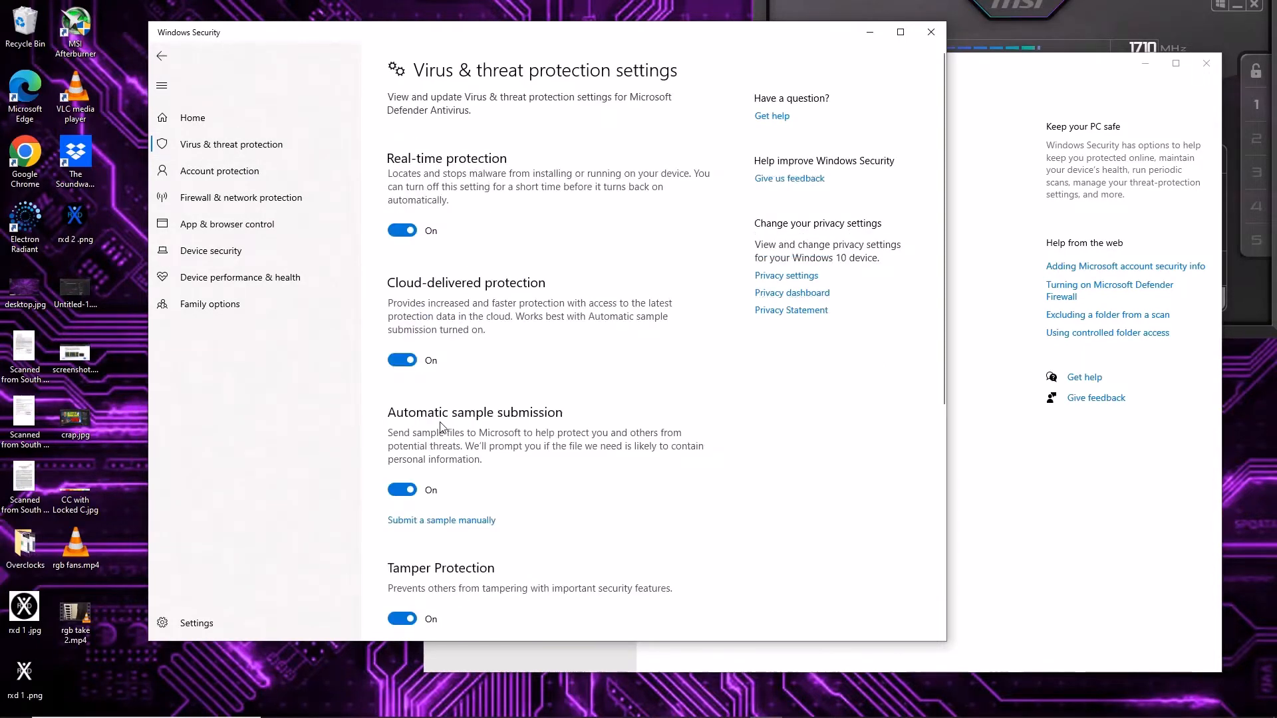
click(403, 232)
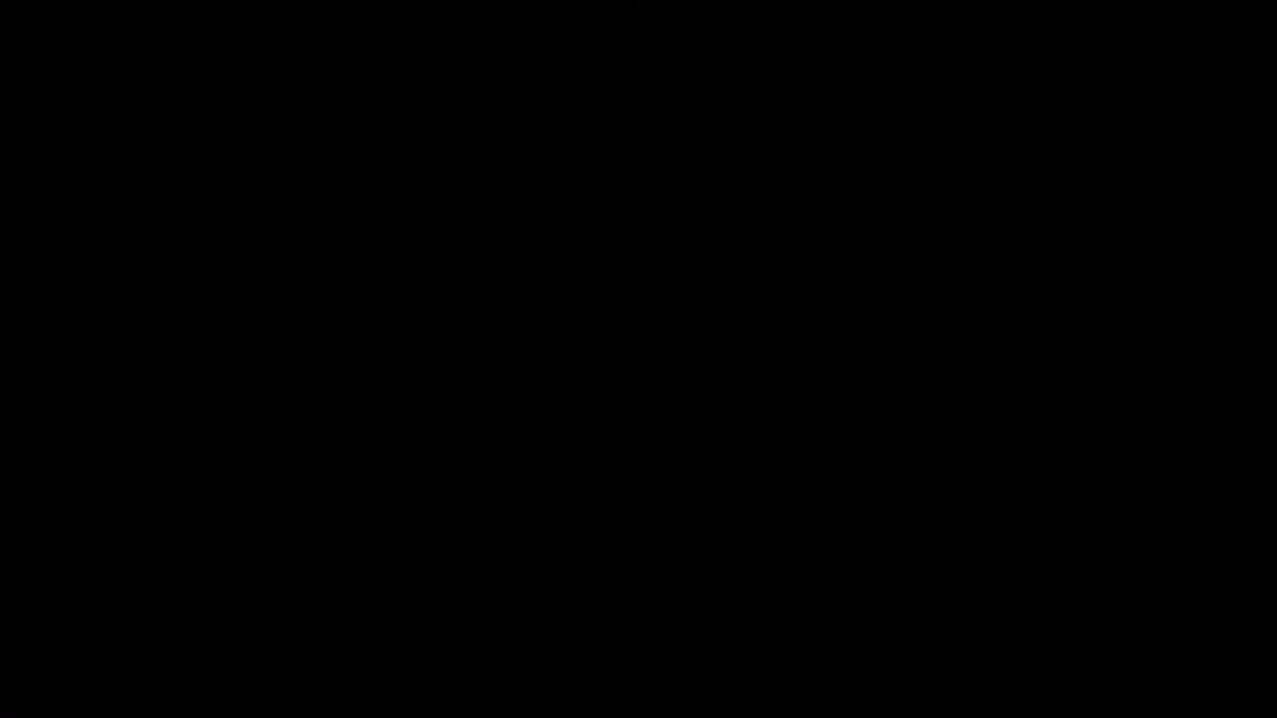
click(577, 420)
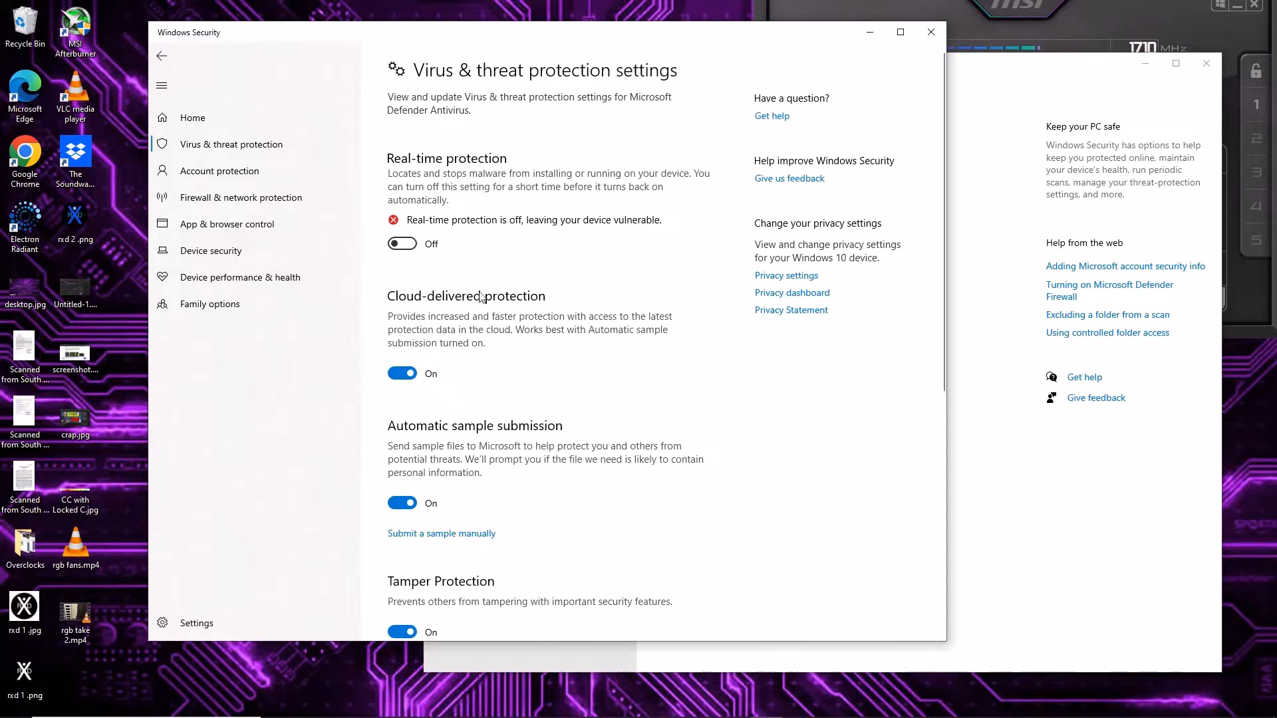
Switch to Chrome and look over the GitHub release pages of NBMiner v42.3, lolMiner 1.61 and BzMiner.
mouse_move(373, 714)
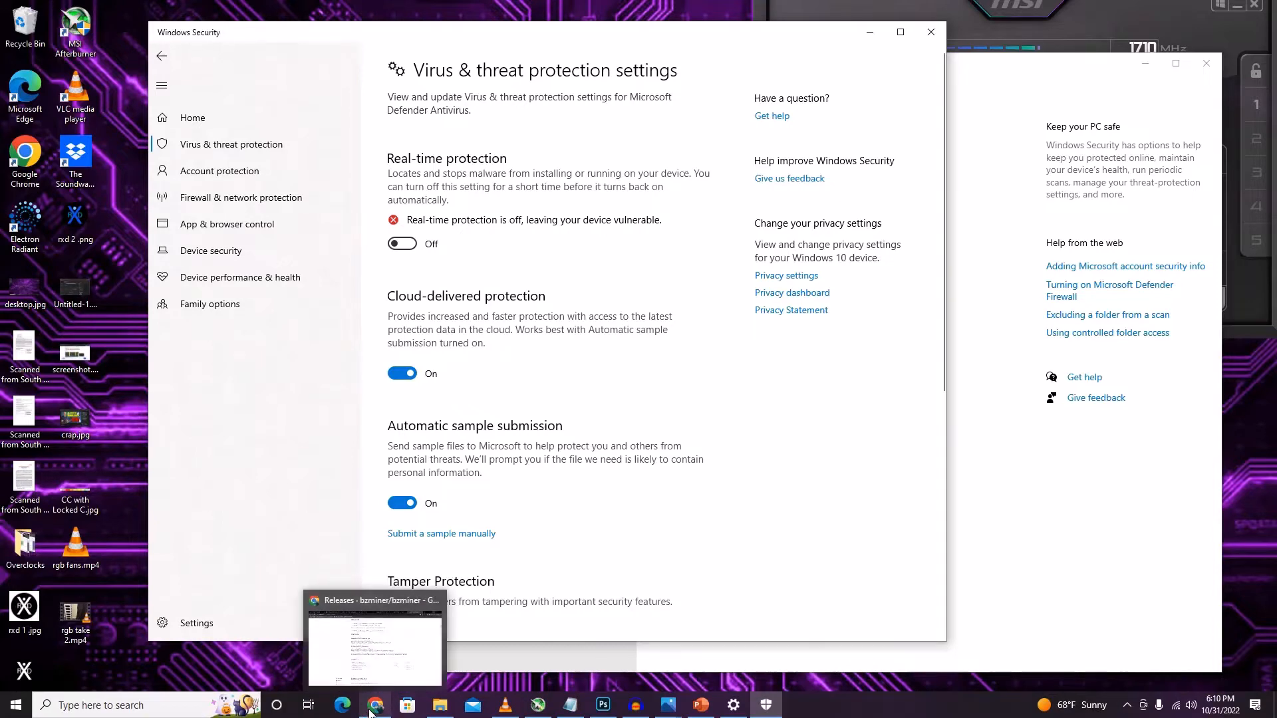
click(373, 714)
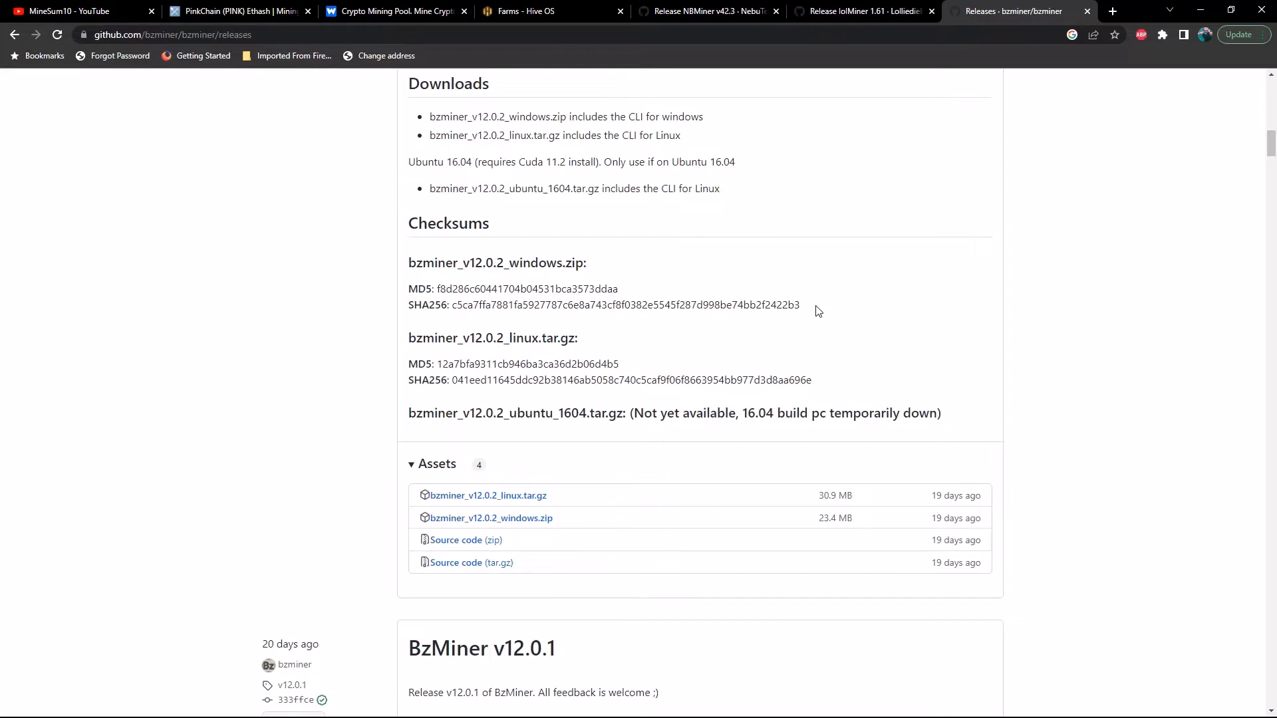
click(730, 14)
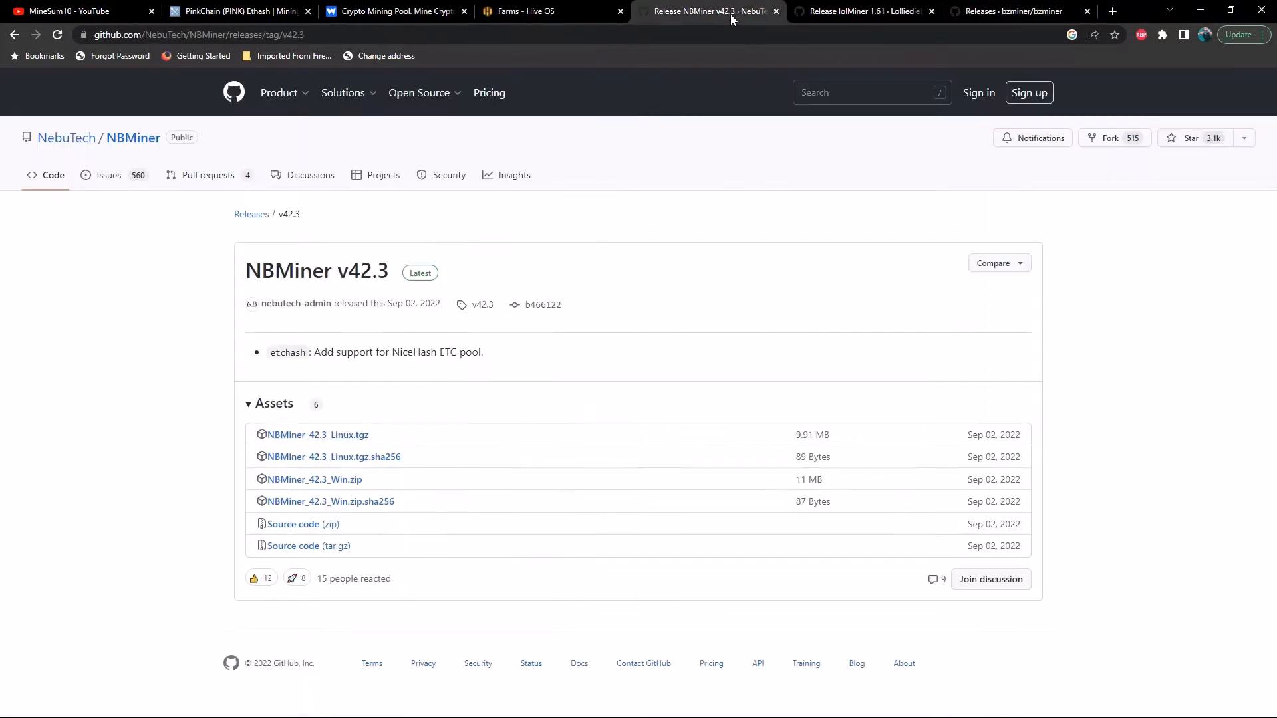
click(824, 13)
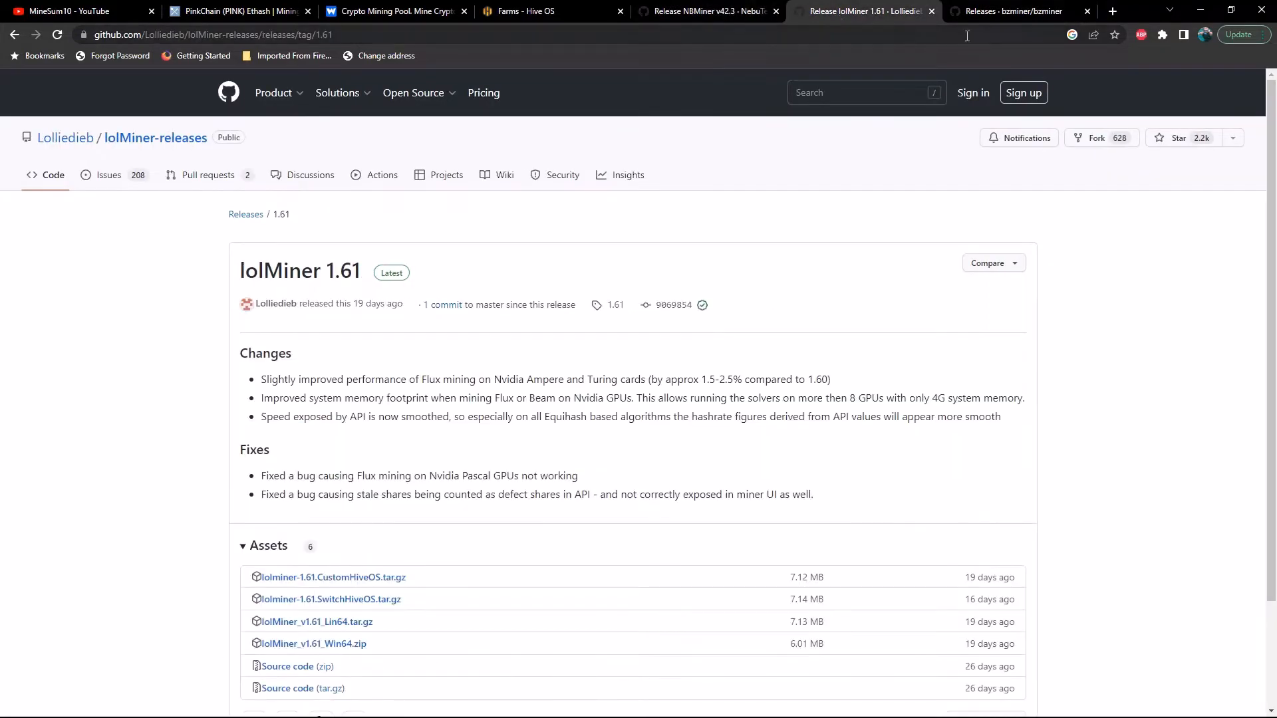
click(1010, 14)
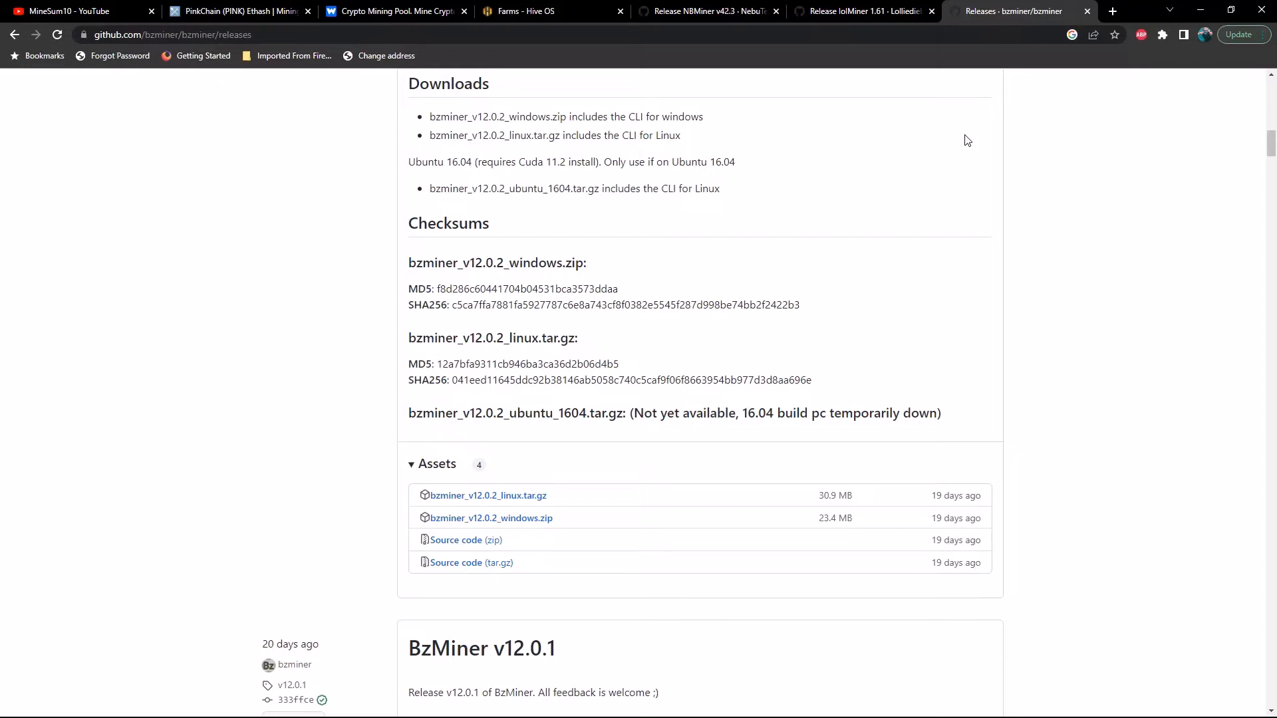
Open the latest BzMiner release, v12.0.2, and examine its downloadable assets for the Windows package.
scroll(715, 325, up, 7)
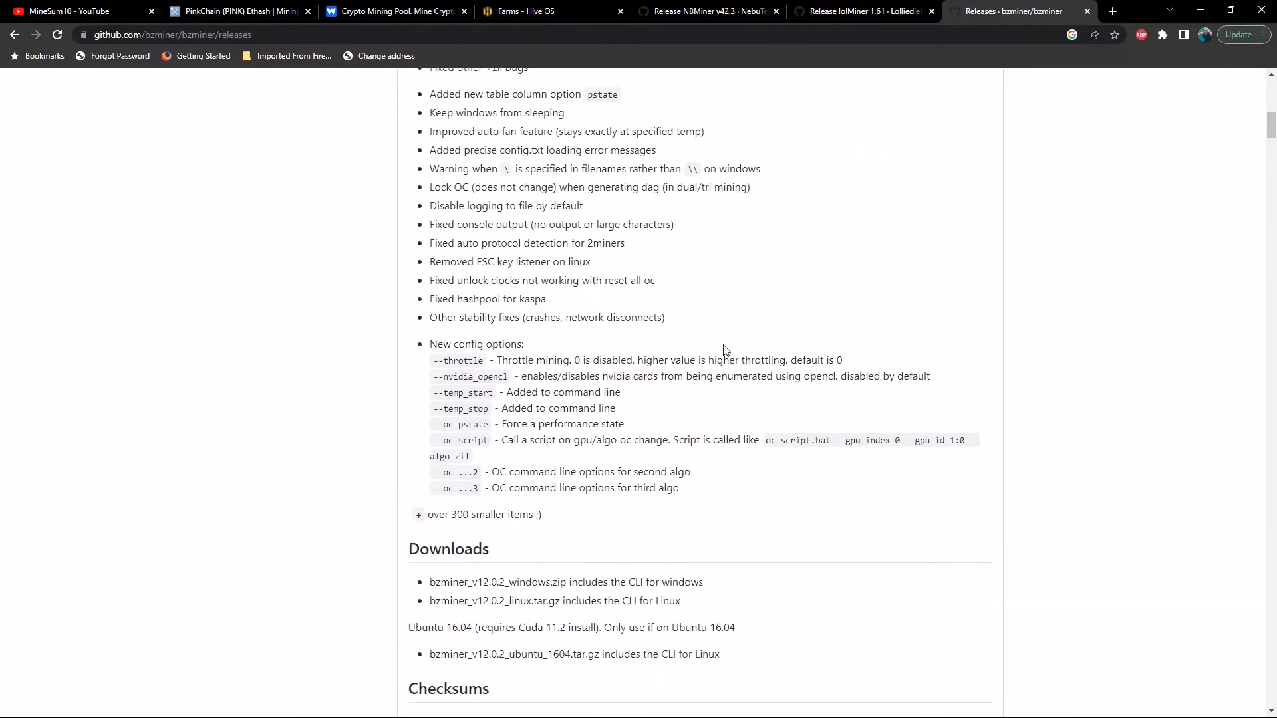
scroll(725, 350, up, 9)
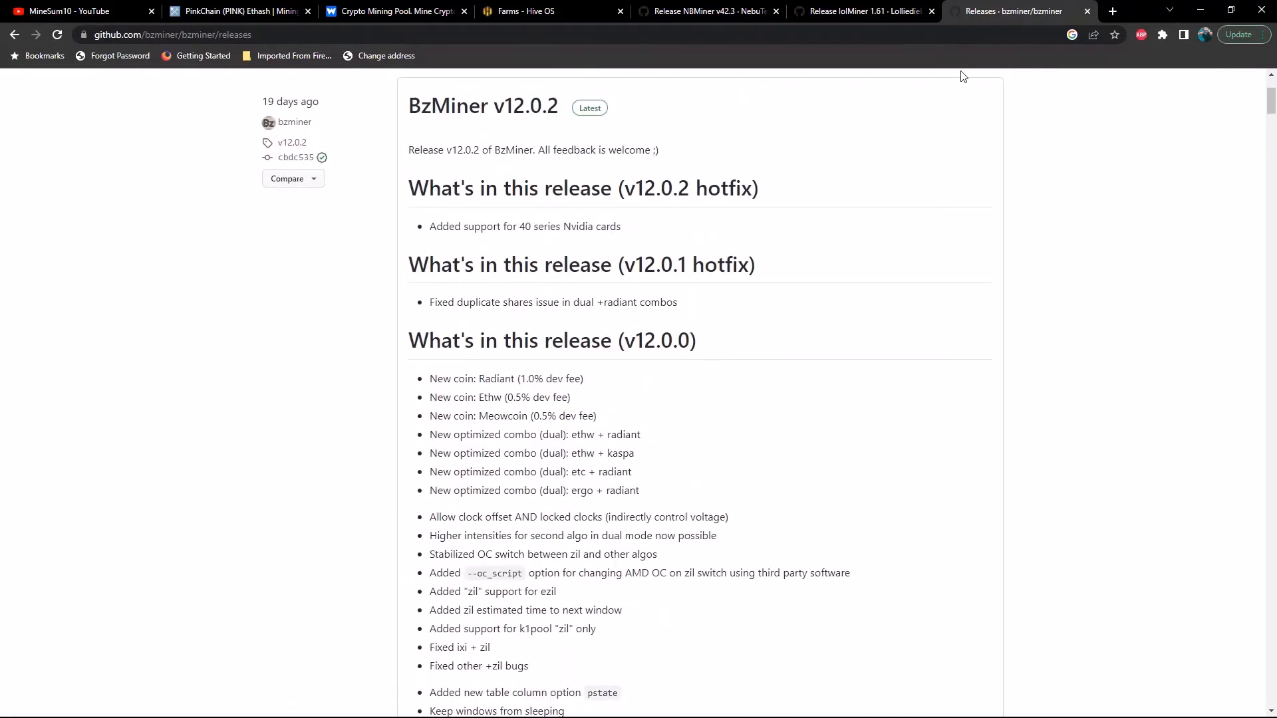
scroll(900, 387, up, 3)
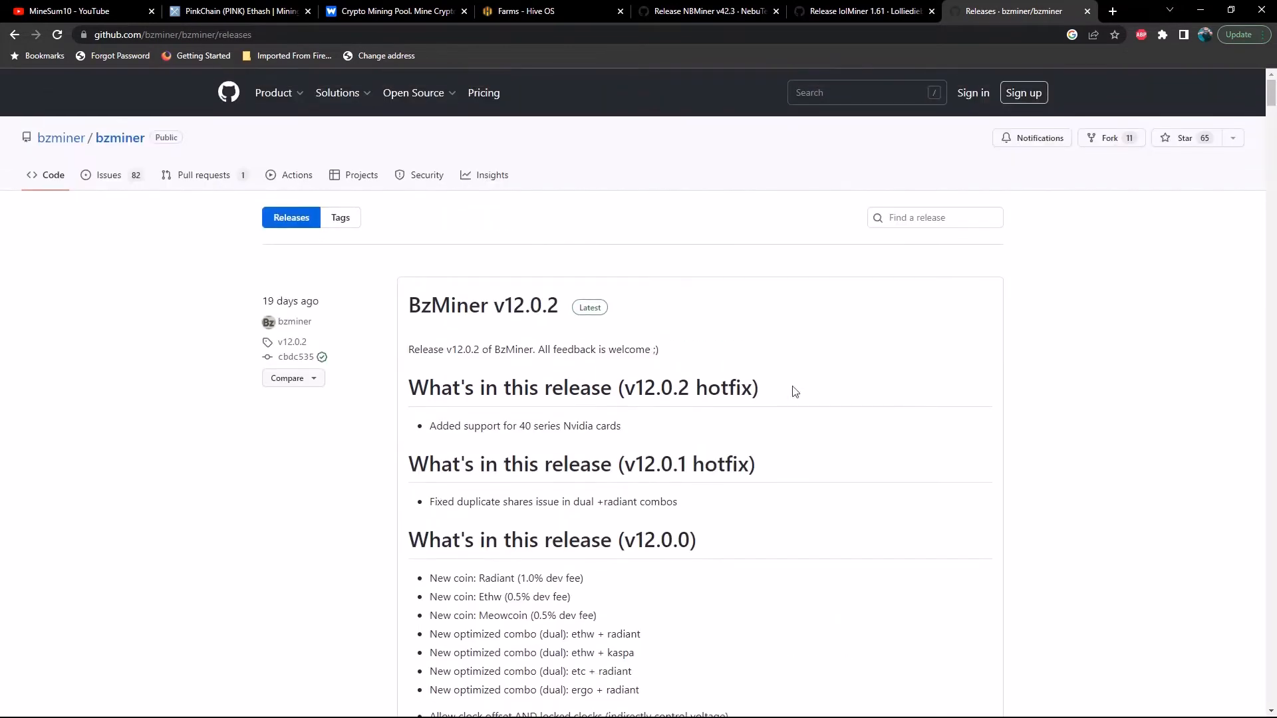
click(596, 314)
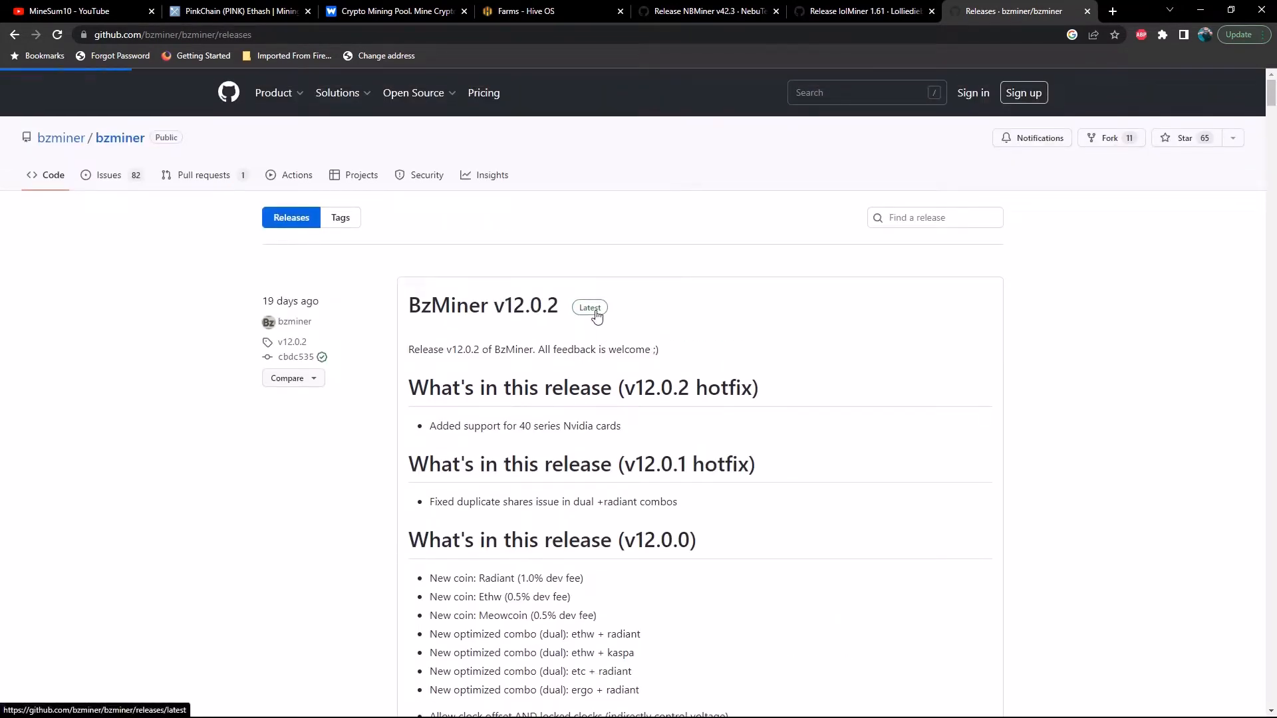
scroll(579, 373, down, 15)
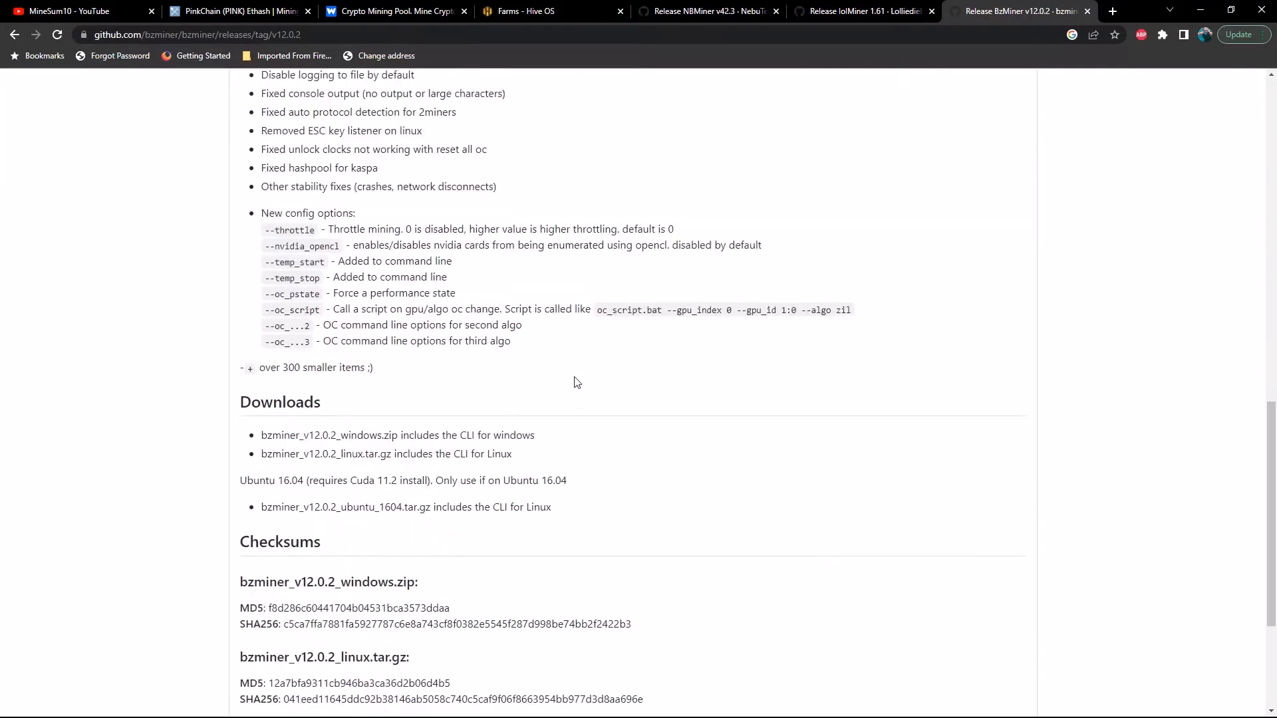
scroll(576, 381, down, 5)
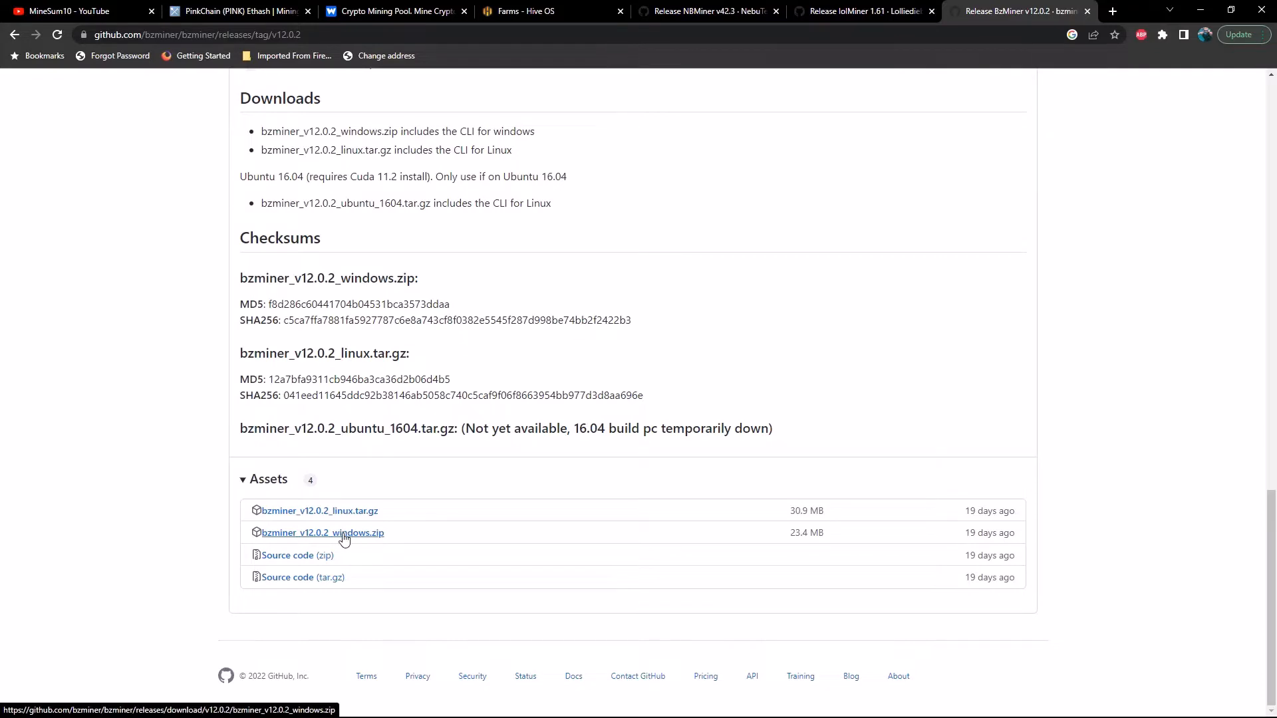
Check the Windows downloads on the lolMiner 1.61 and NBMiner v42.3 release pages, and set the browser aside.
click(866, 11)
scroll(715, 442, down, 2)
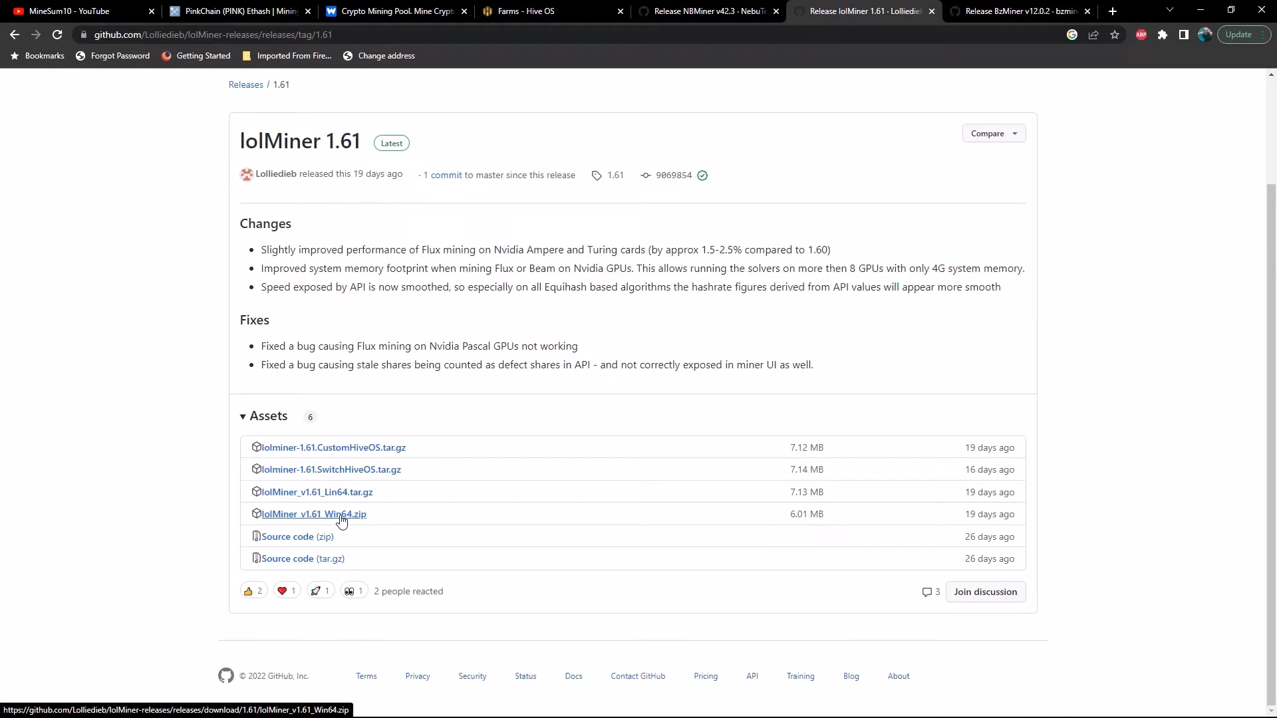
click(679, 15)
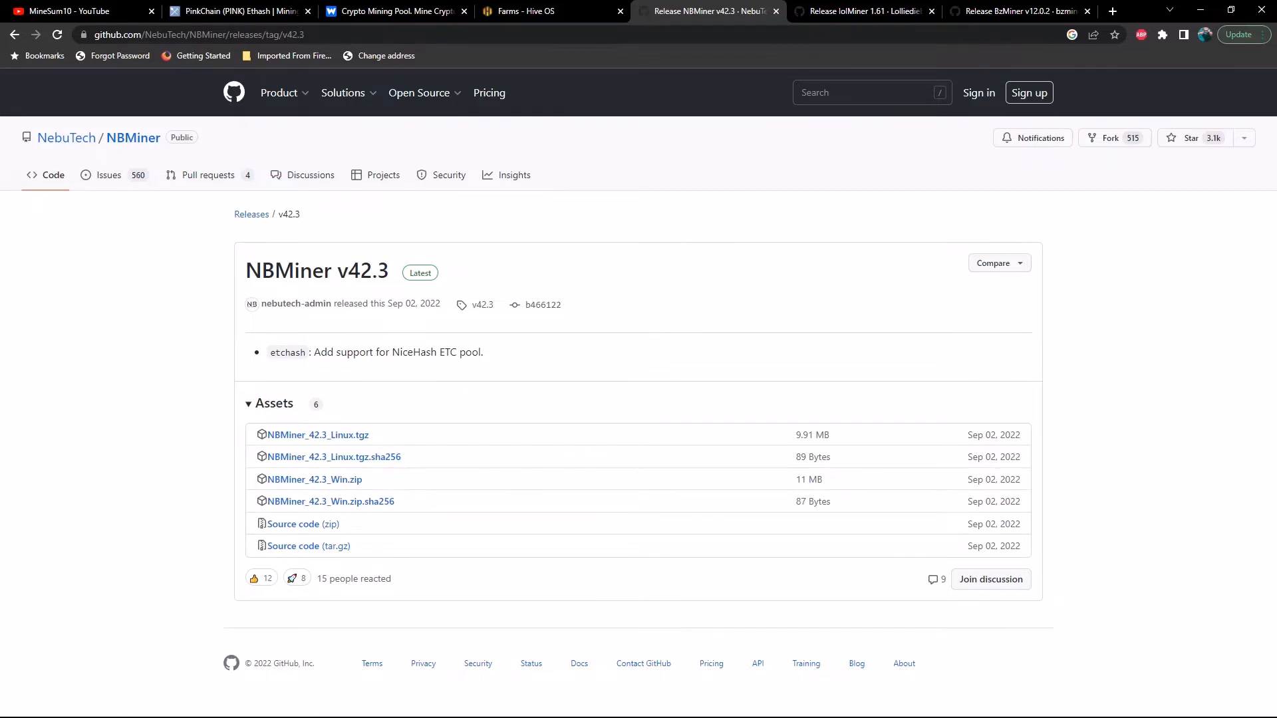
drag(1064, 11, 712, 15)
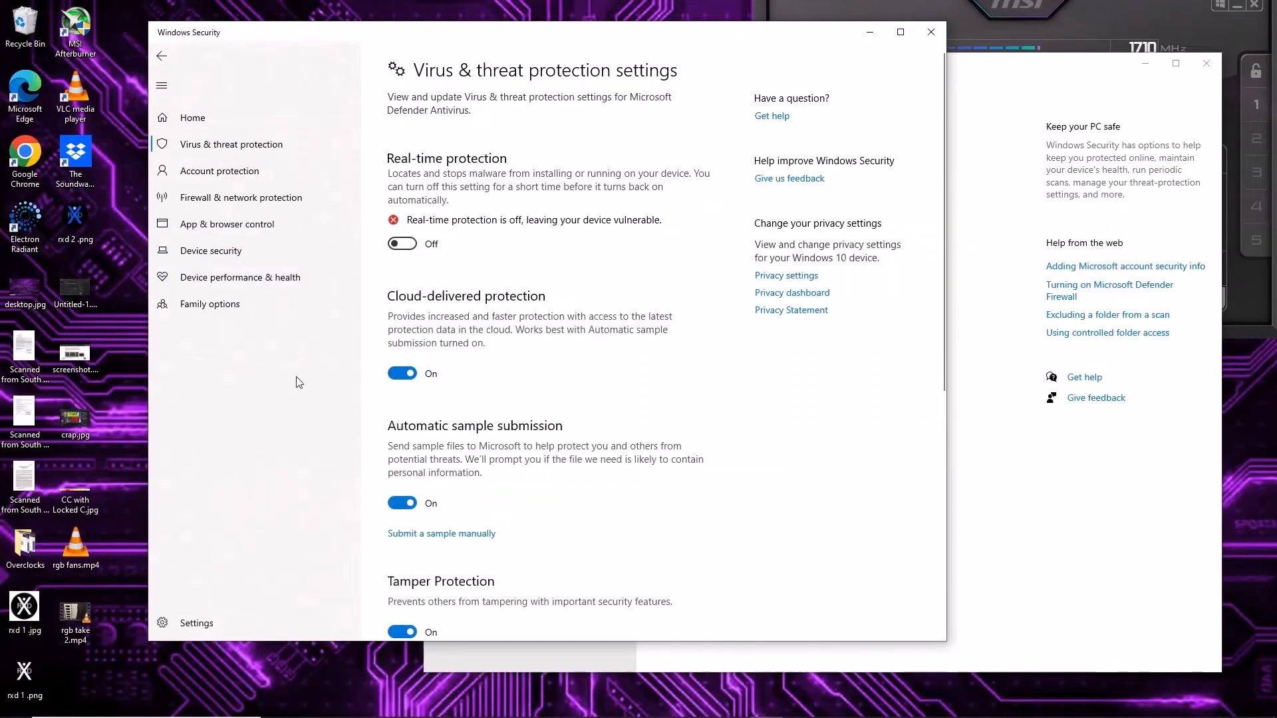
Switch to File Explorer and open the NBMiner_Win folder inside Downloads > BZminer.
mouse_move(94, 714)
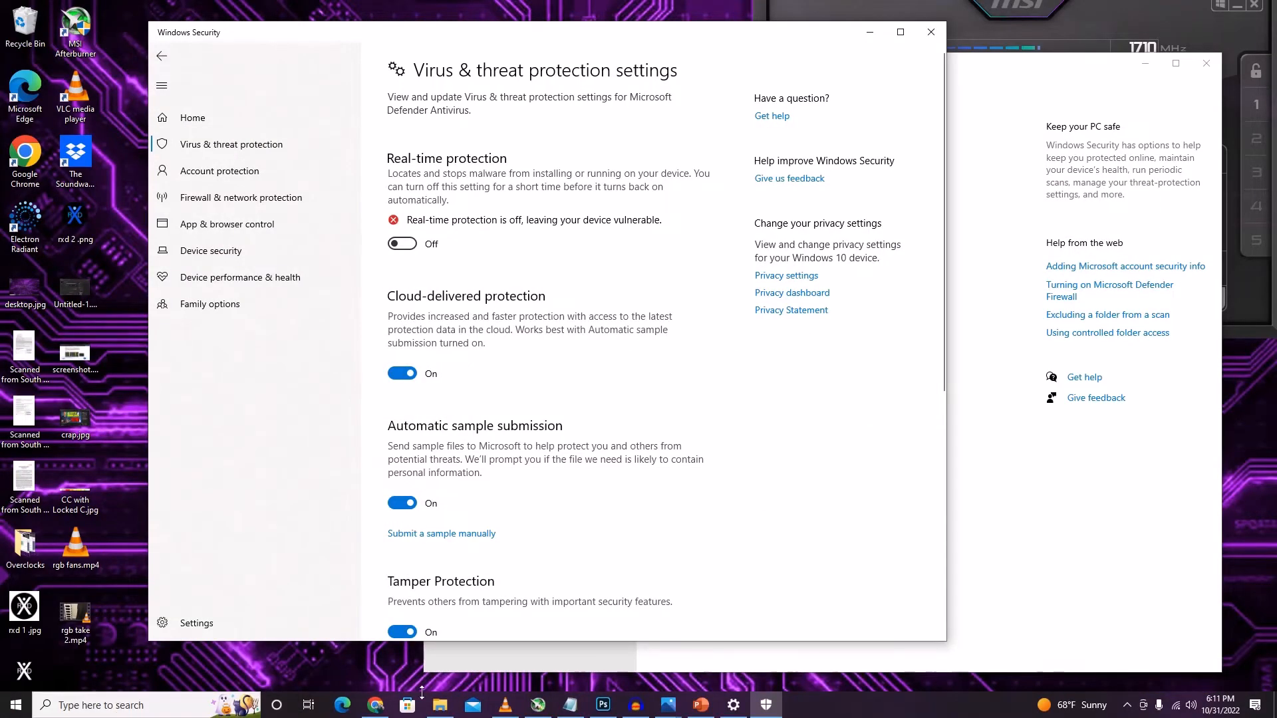
click(442, 708)
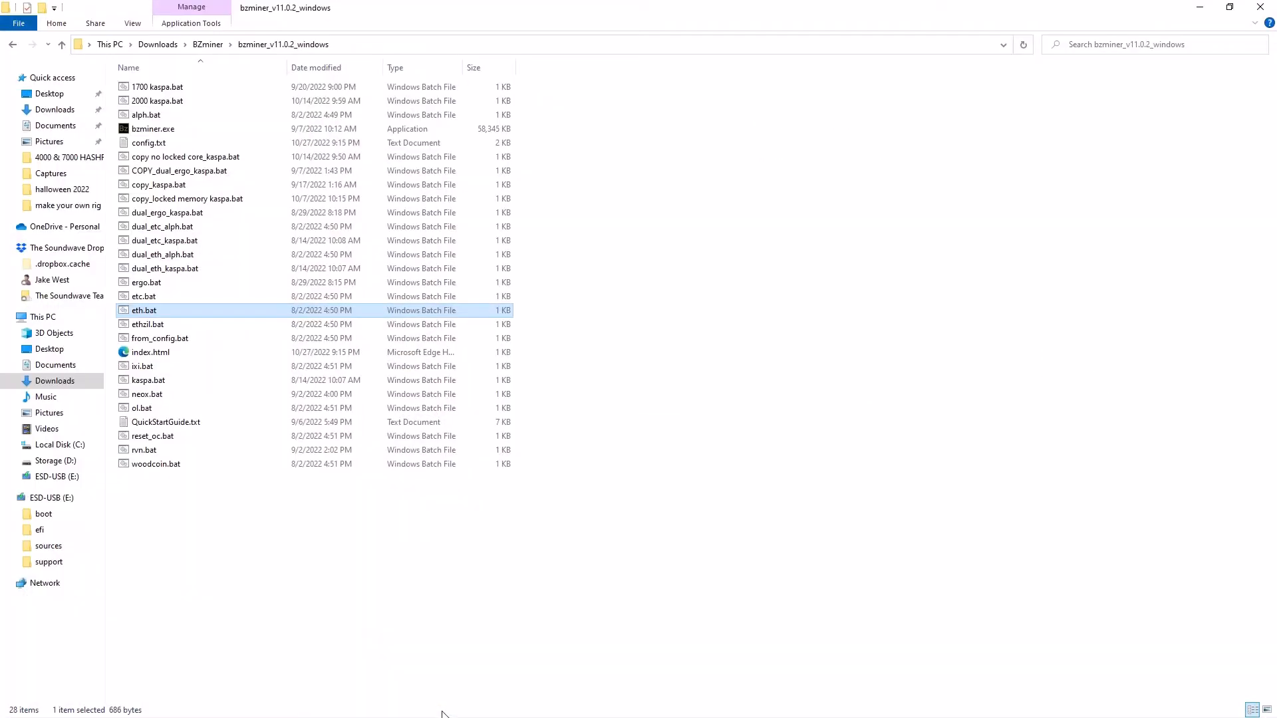
click(64, 44)
click(64, 42)
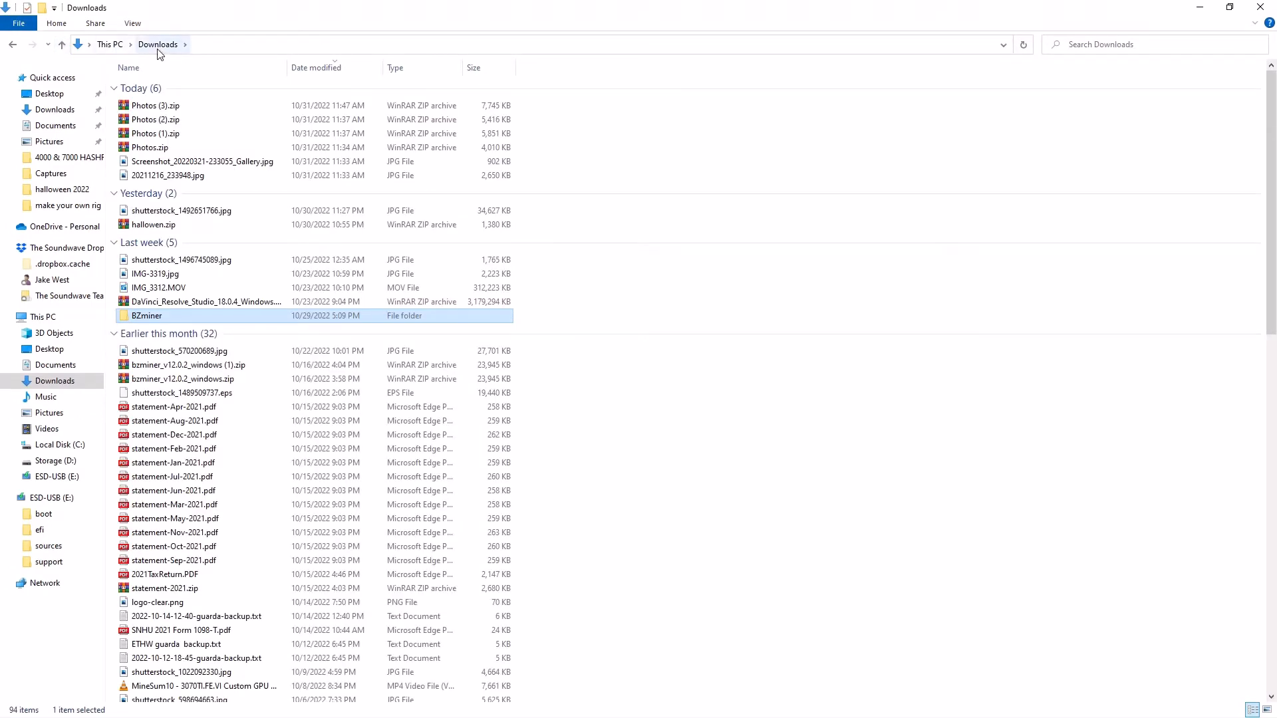
double_click(157, 316)
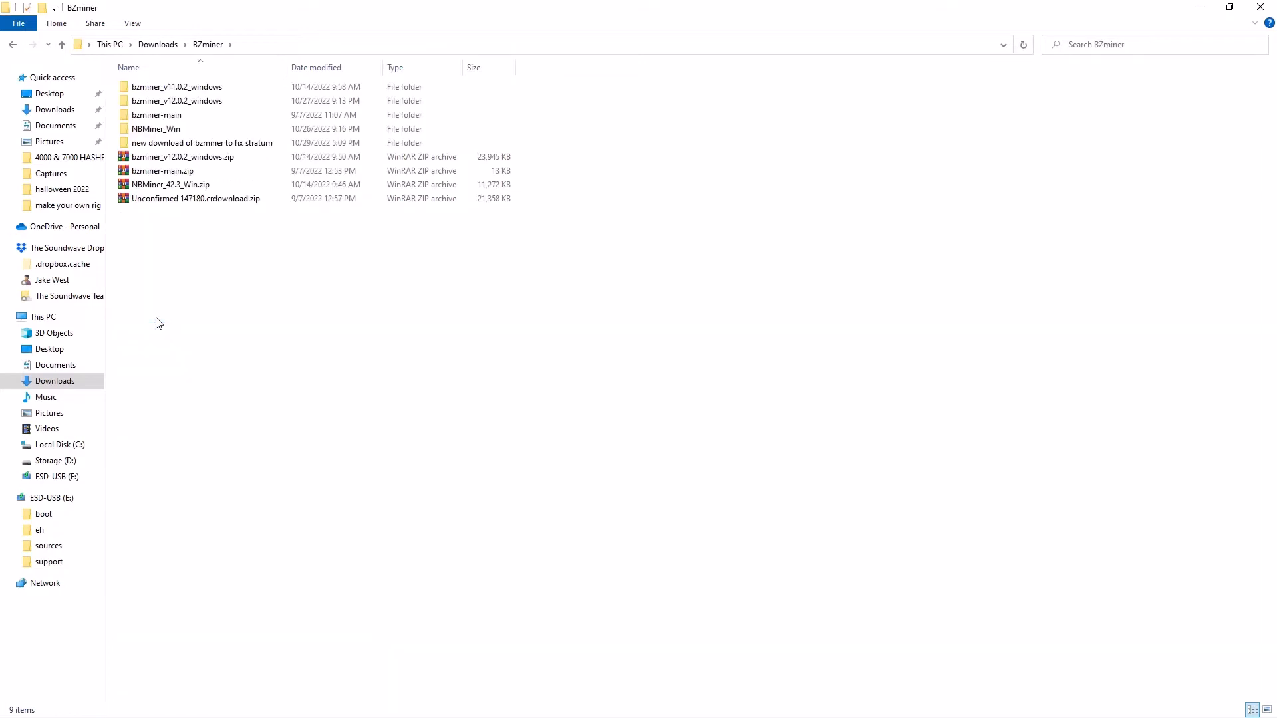
double_click(178, 130)
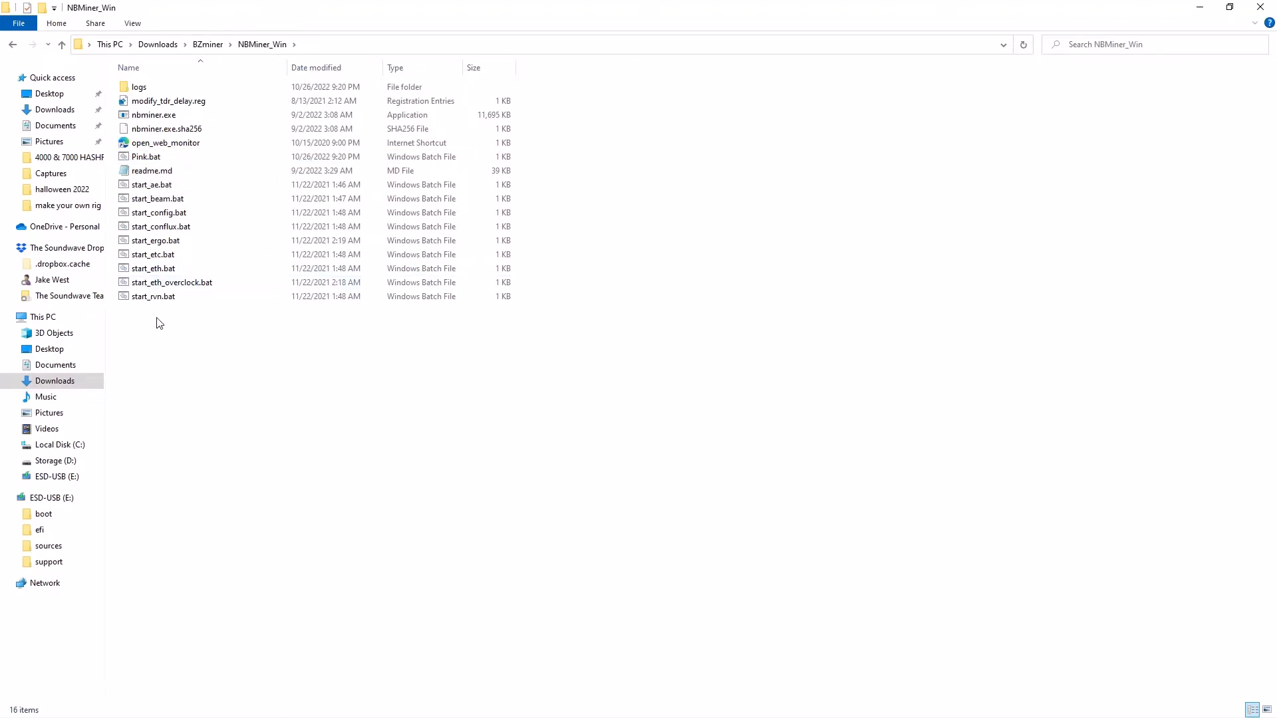
Open start_eth.bat from the NBMiner_Win folder for editing in Notepad, and minimize its window.
right_click(168, 274)
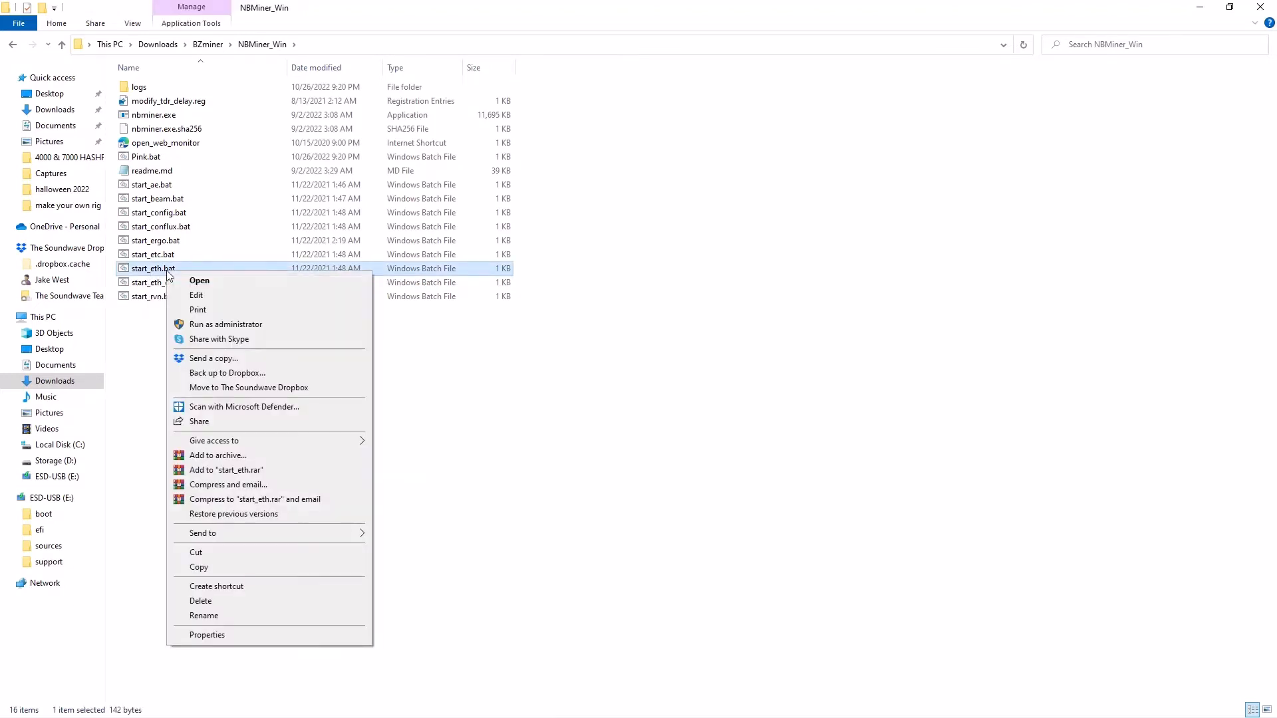
click(172, 297)
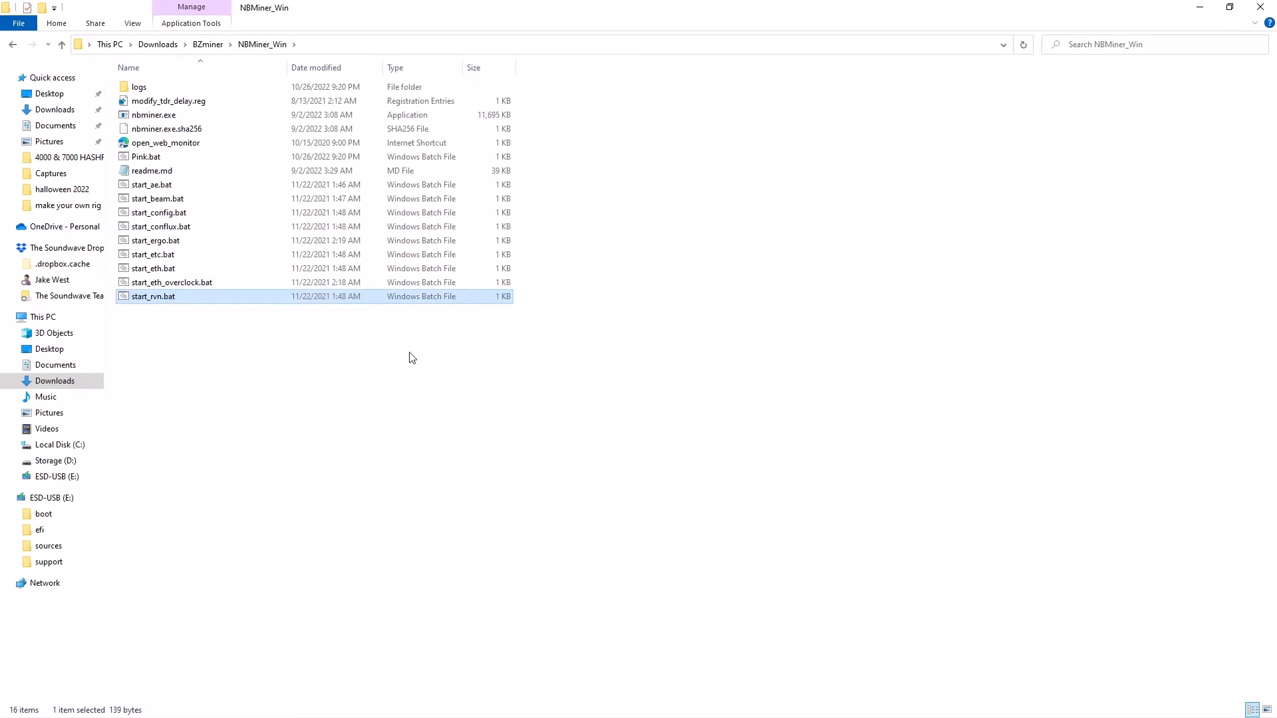
right_click(184, 270)
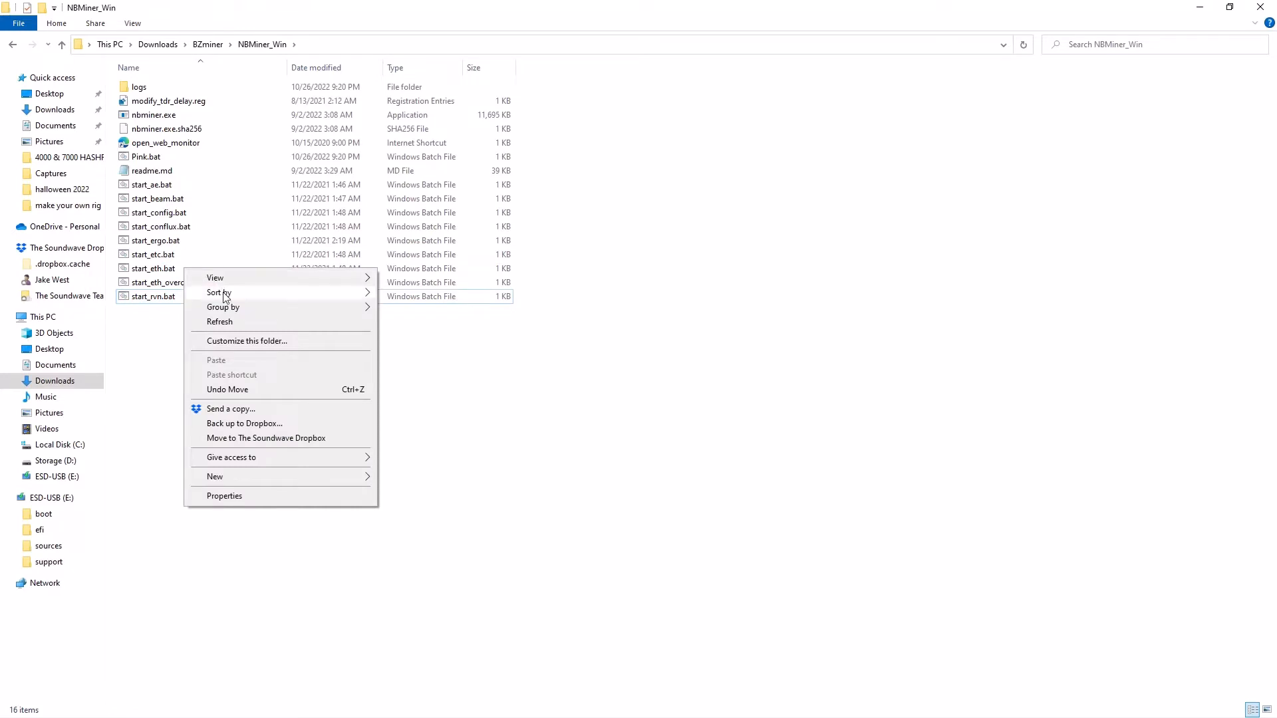
click(150, 268)
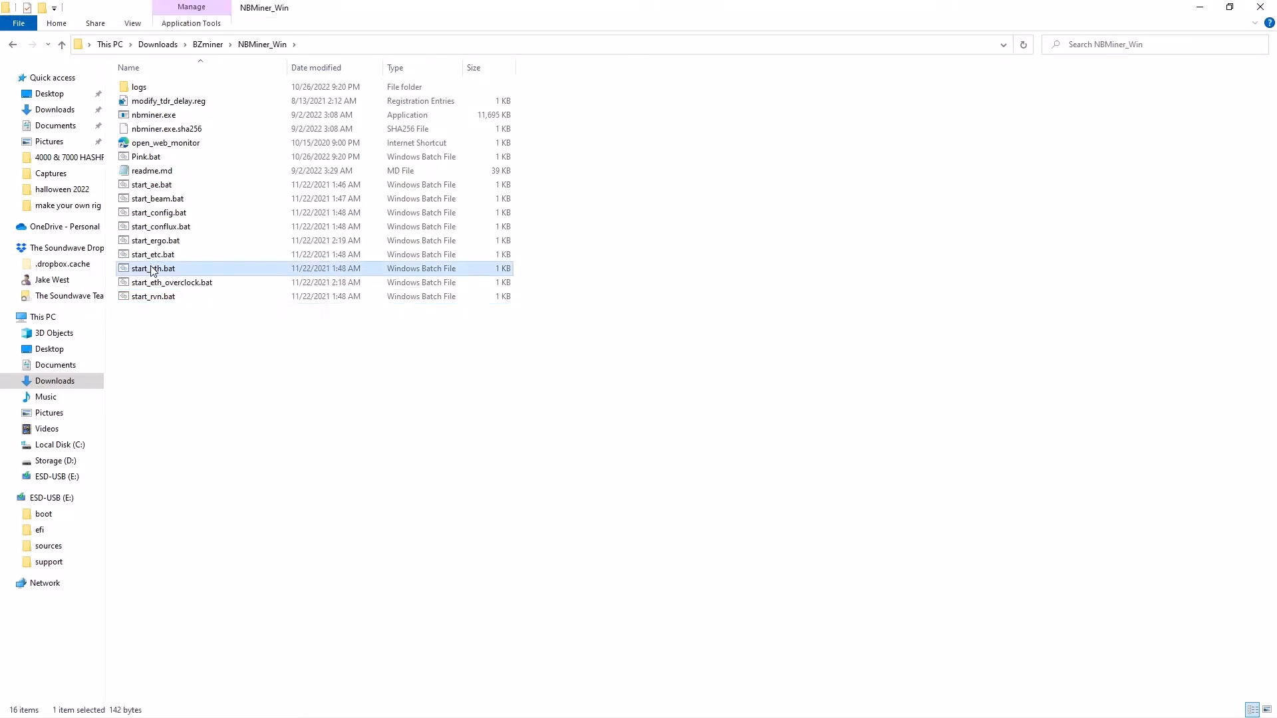
right_click(151, 267)
click(170, 284)
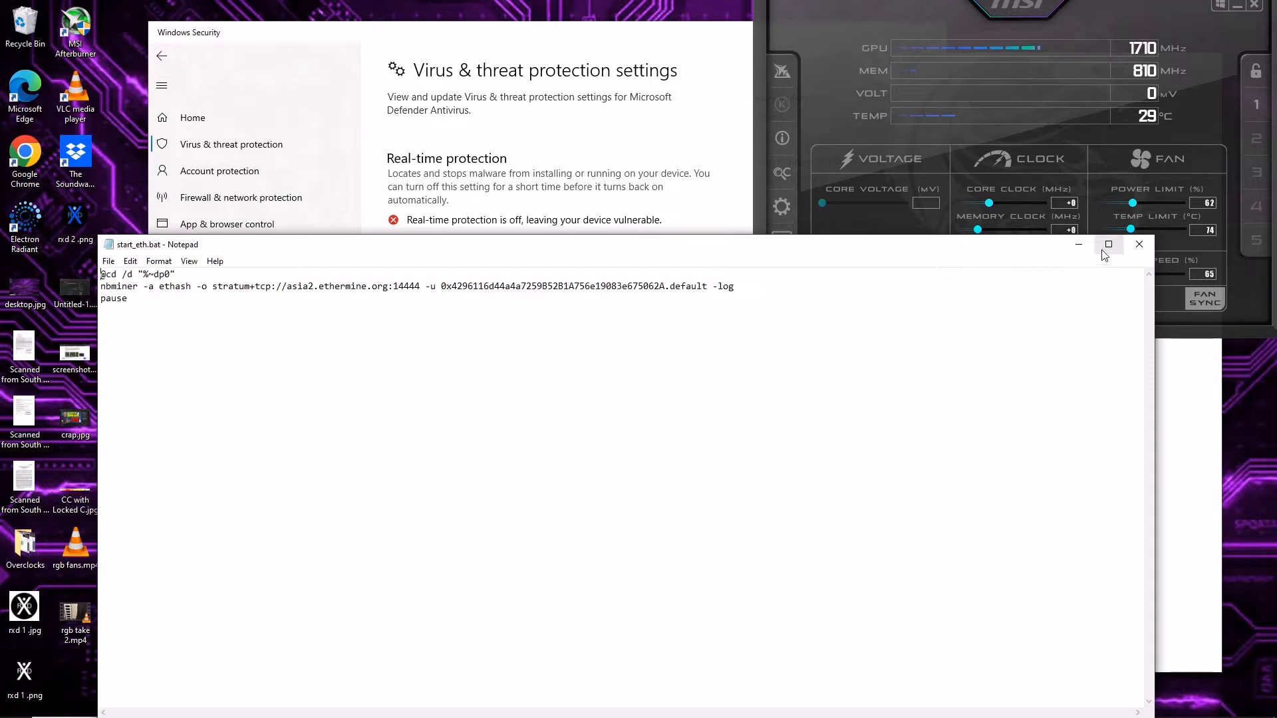
click(1082, 216)
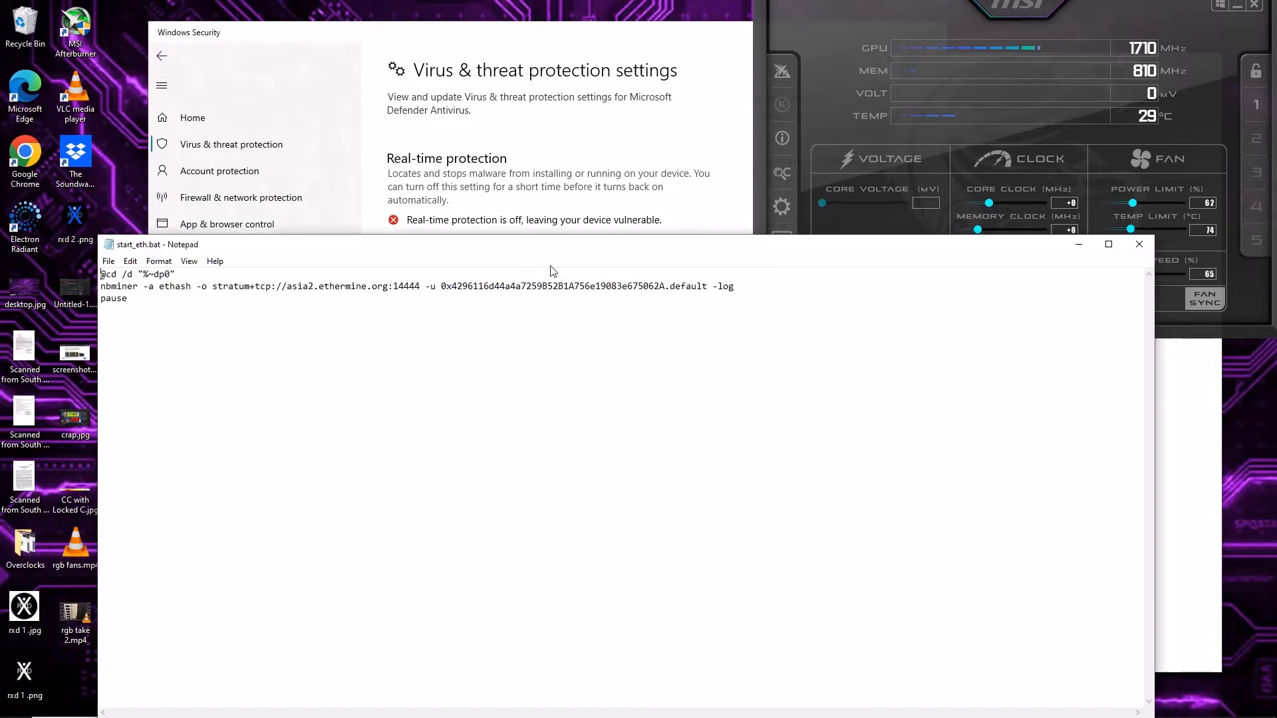
click(1079, 246)
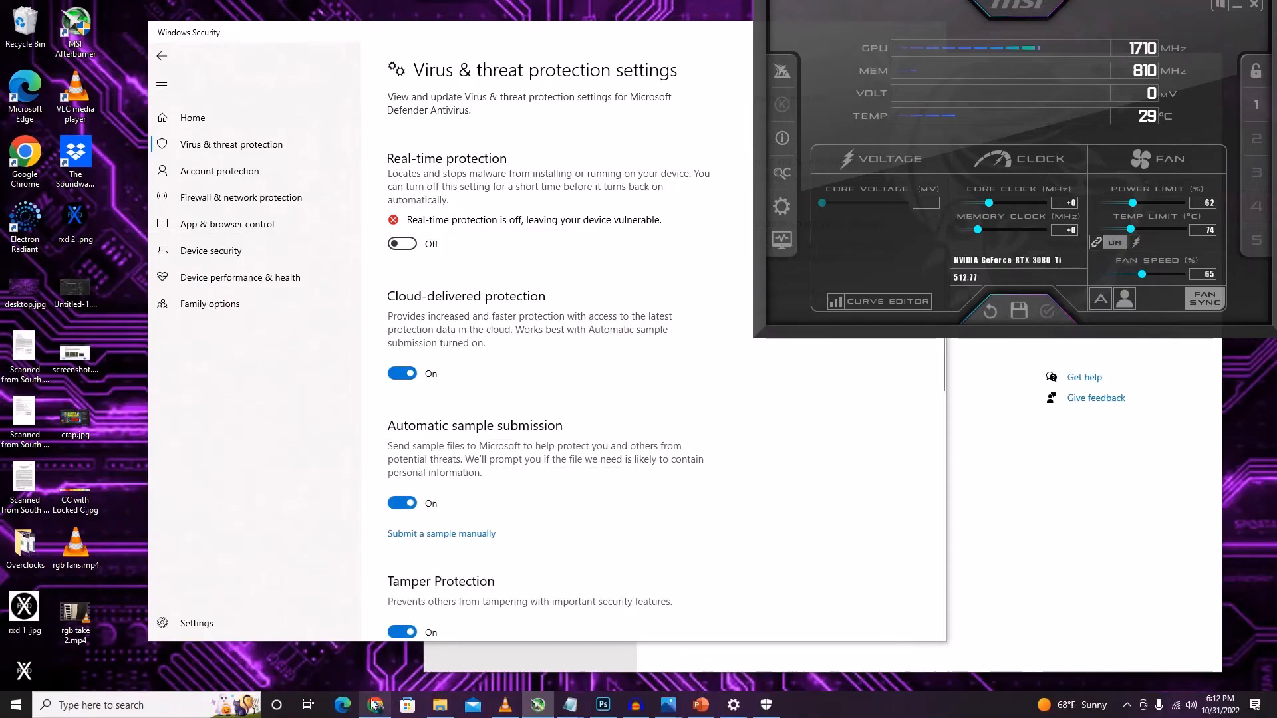
Switch to Chrome and check the PinkChain (PINK) mining pool list on MiningPoolStats.
click(375, 705)
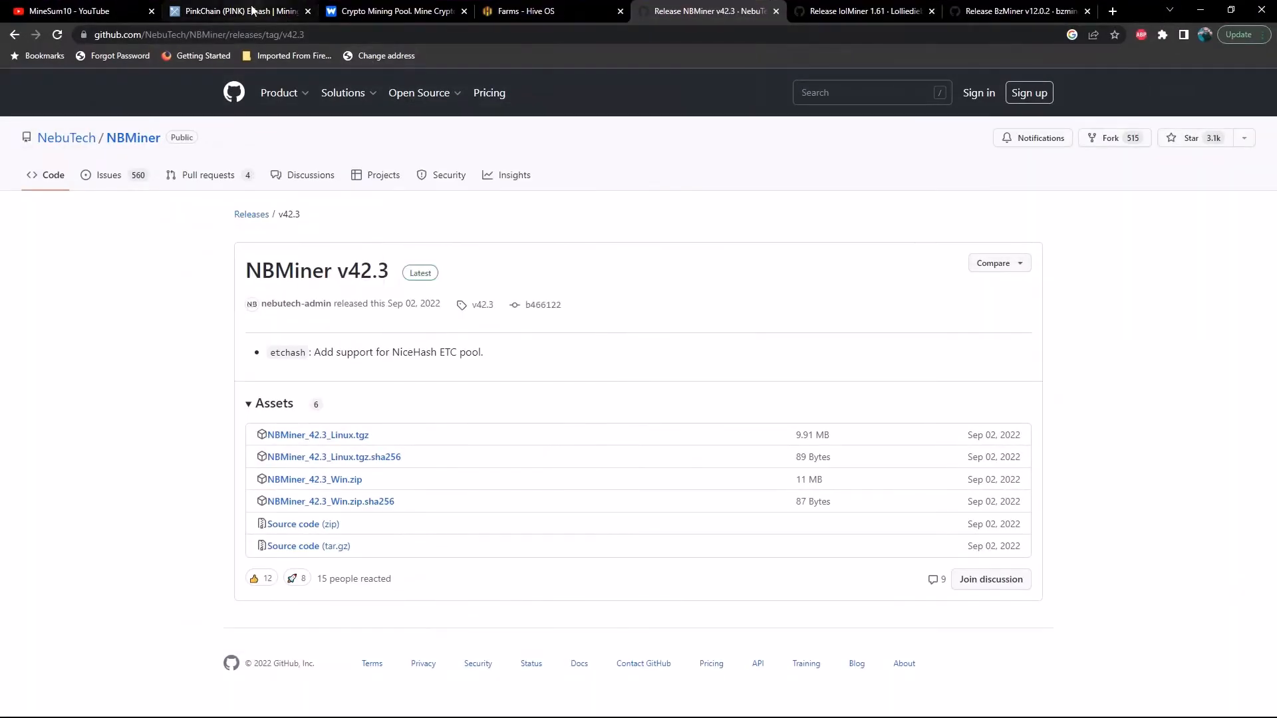
click(233, 11)
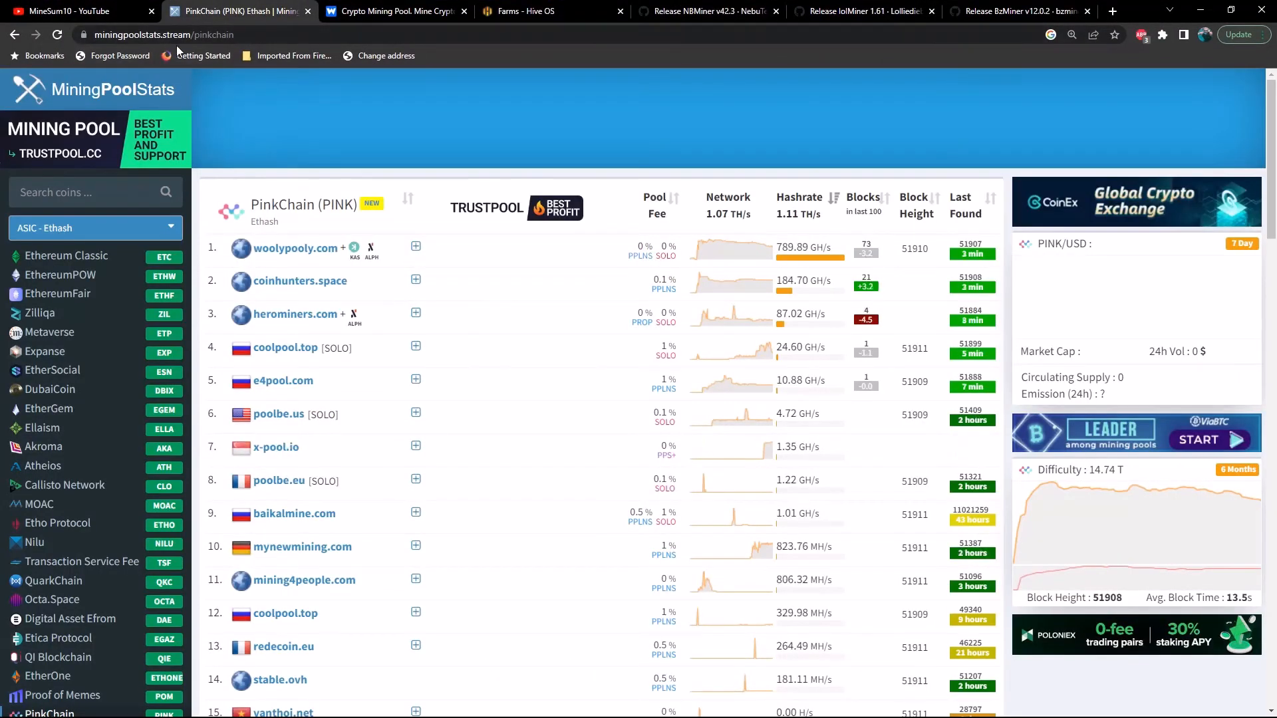
click(77, 192)
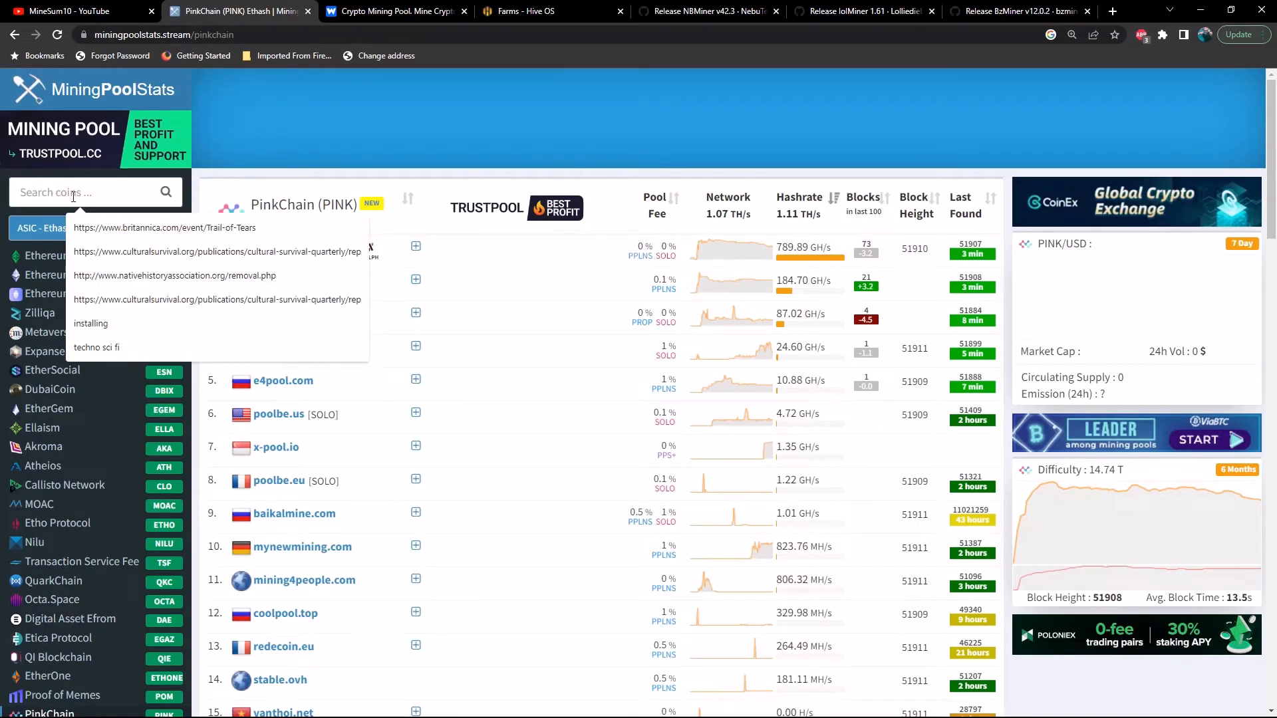
click(301, 131)
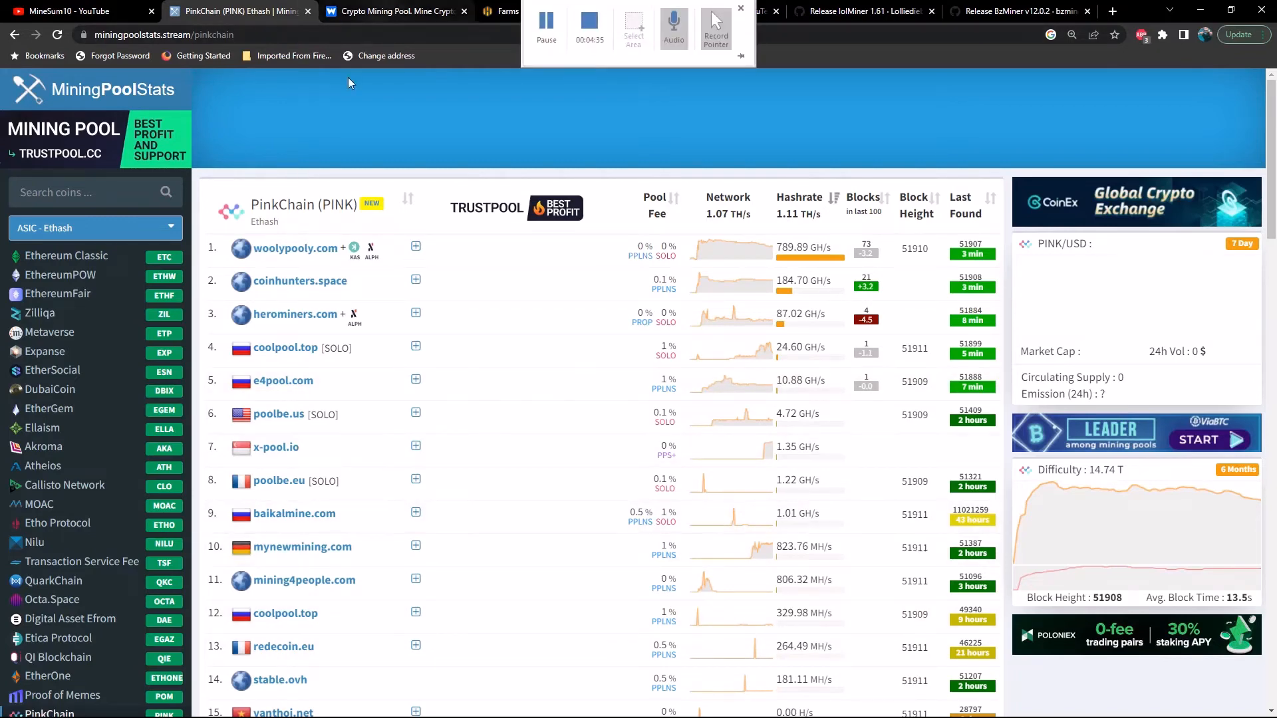
On WoolyPooly, open the PINK connection details, copy the USA PPLNS pool address pool.us.woolypooly.com:3120, and minimize the browser.
click(419, 12)
scroll(1010, 412, up, 10)
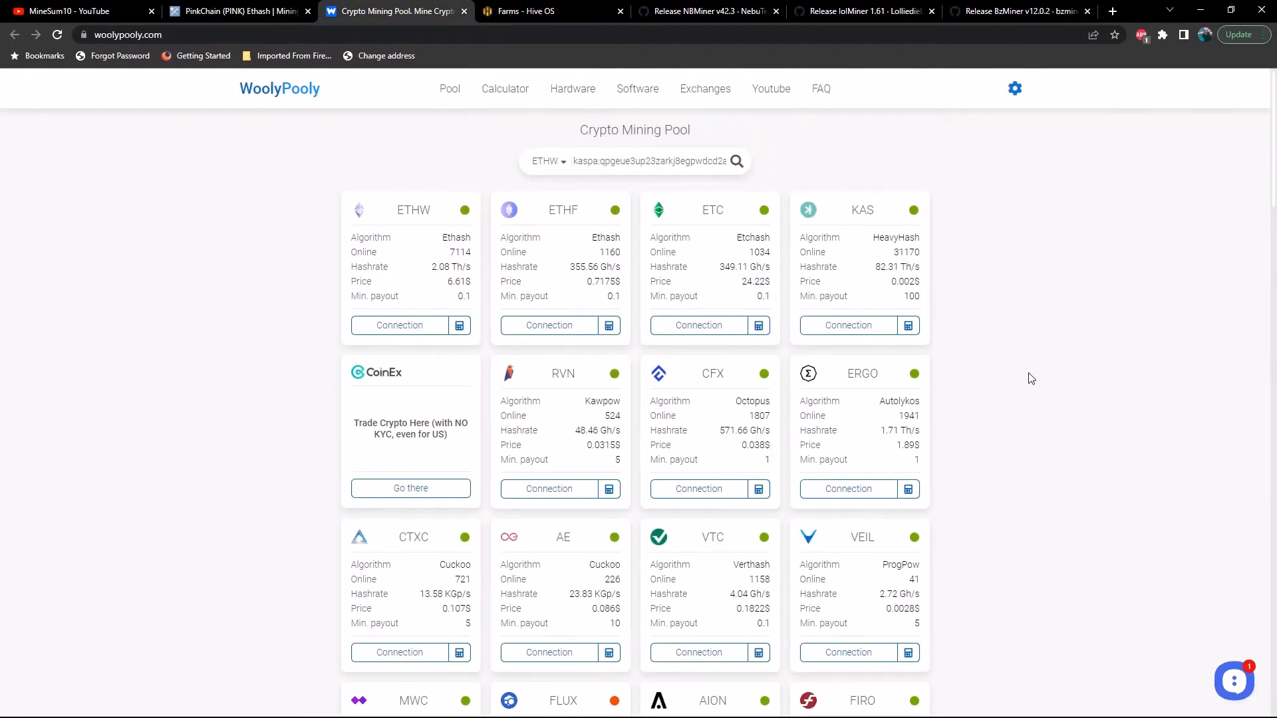
scroll(1031, 379, down, 10)
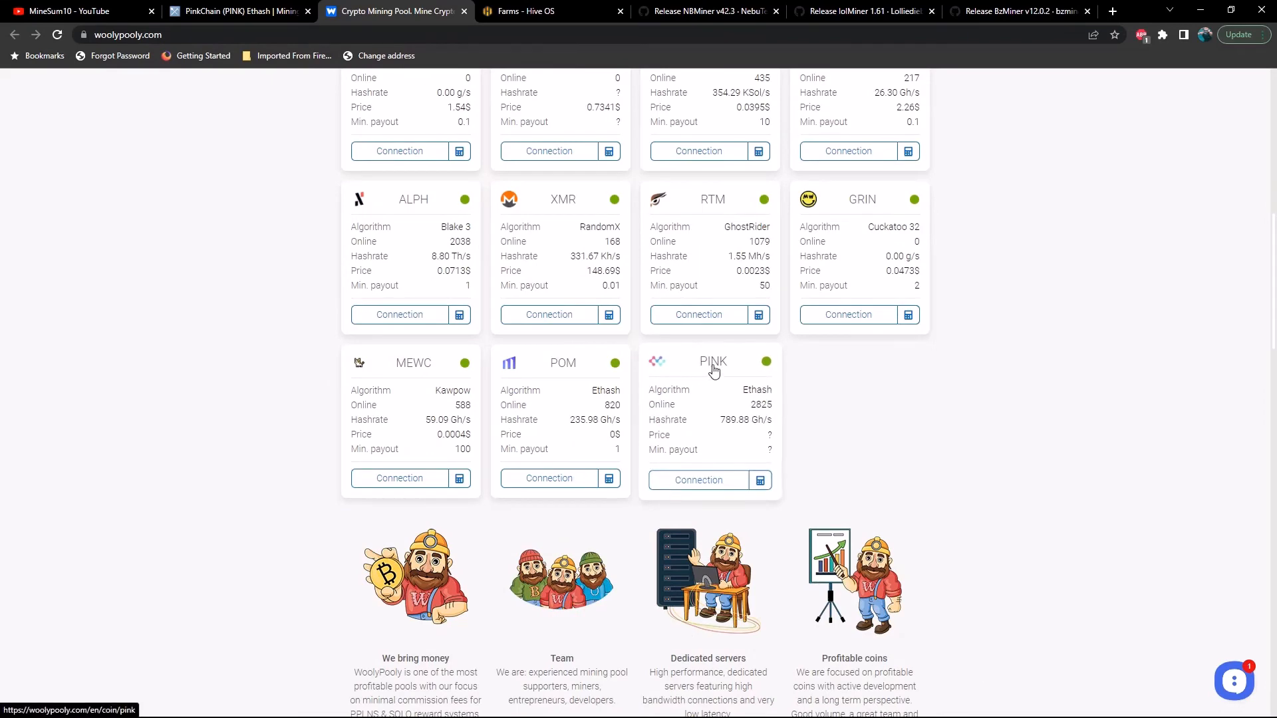
click(708, 485)
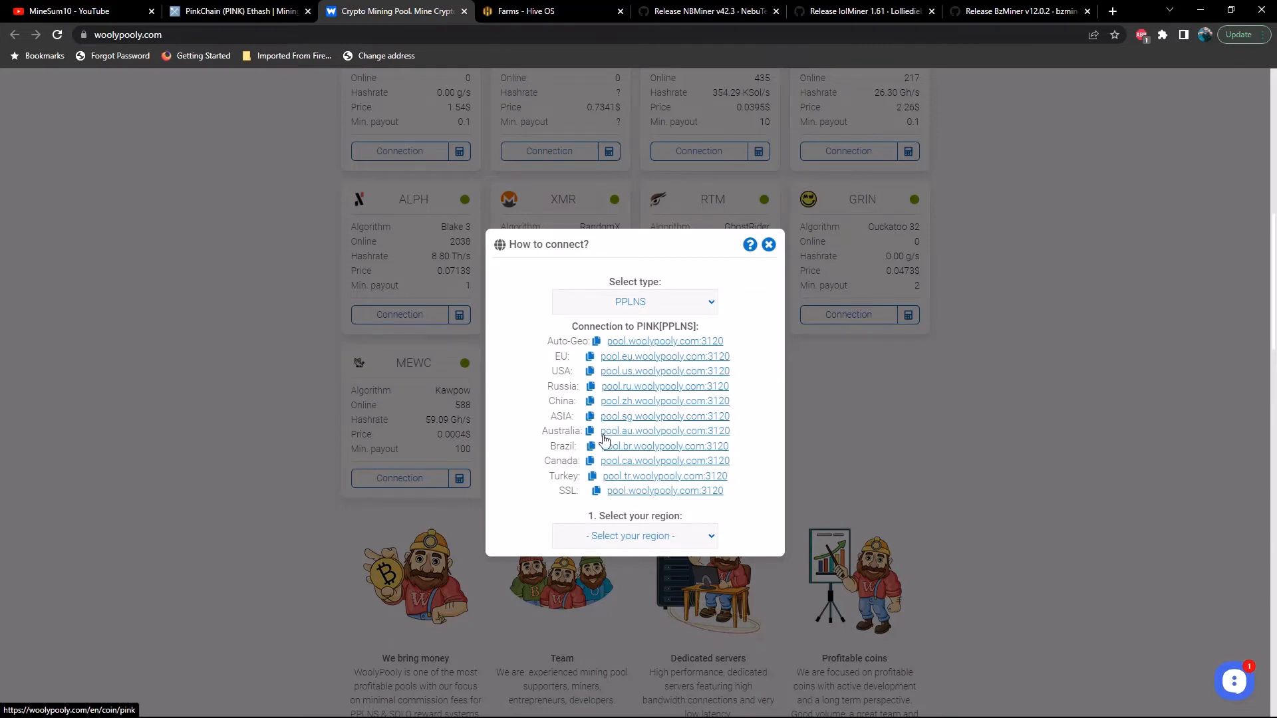
click(626, 373)
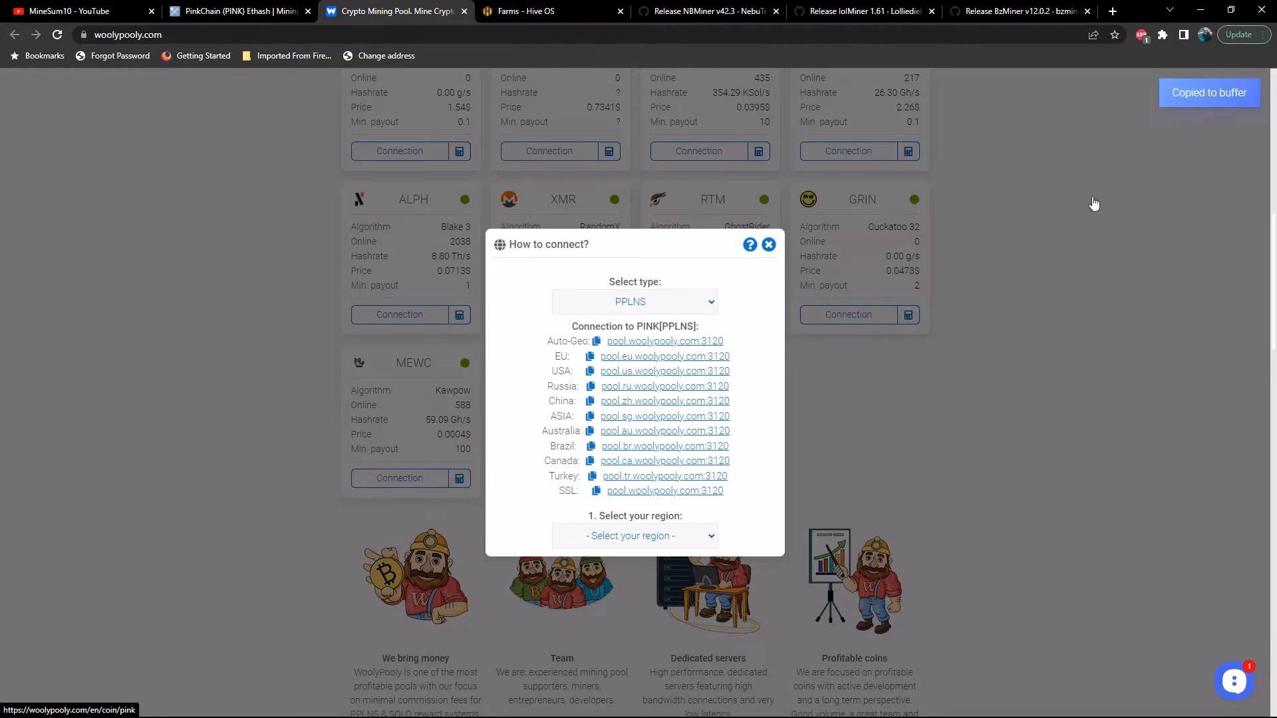
click(1200, 10)
Switch to start_eth.bat in Notepad and replace the ethermine stratum address after -o with pool.us.woolypooly.com:3120.
mouse_move(725, 715)
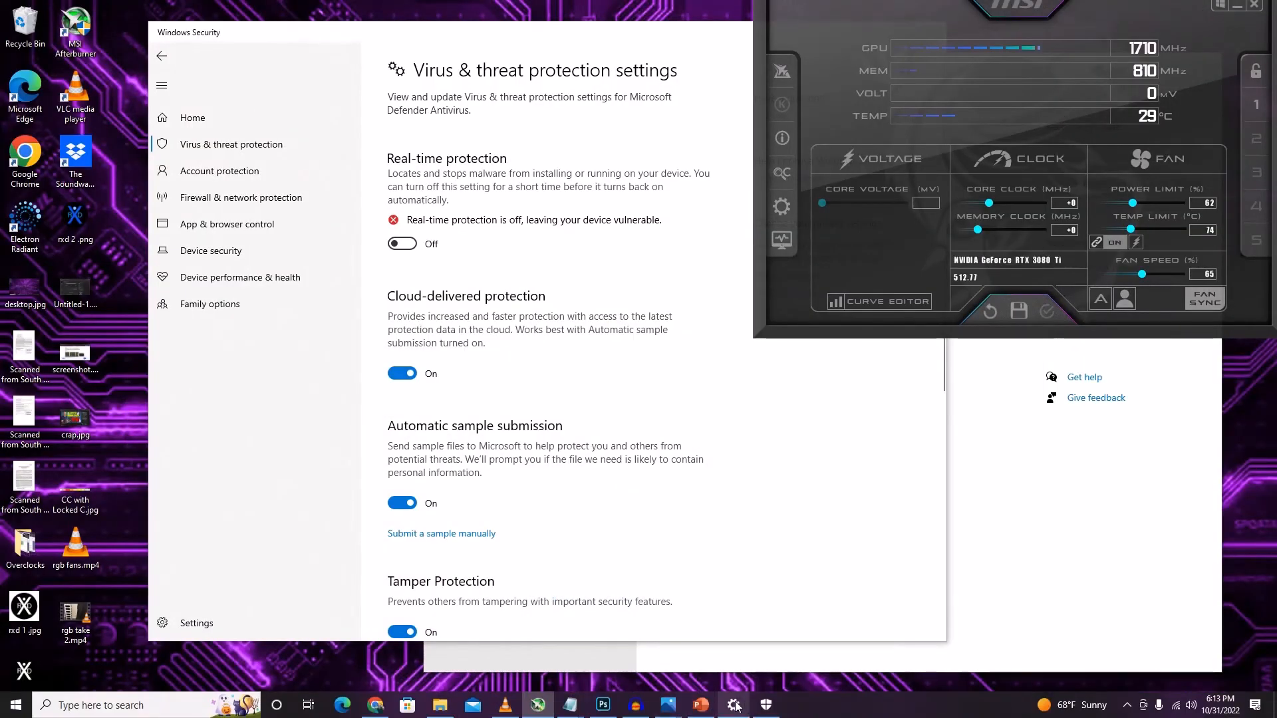
mouse_move(578, 709)
click(655, 658)
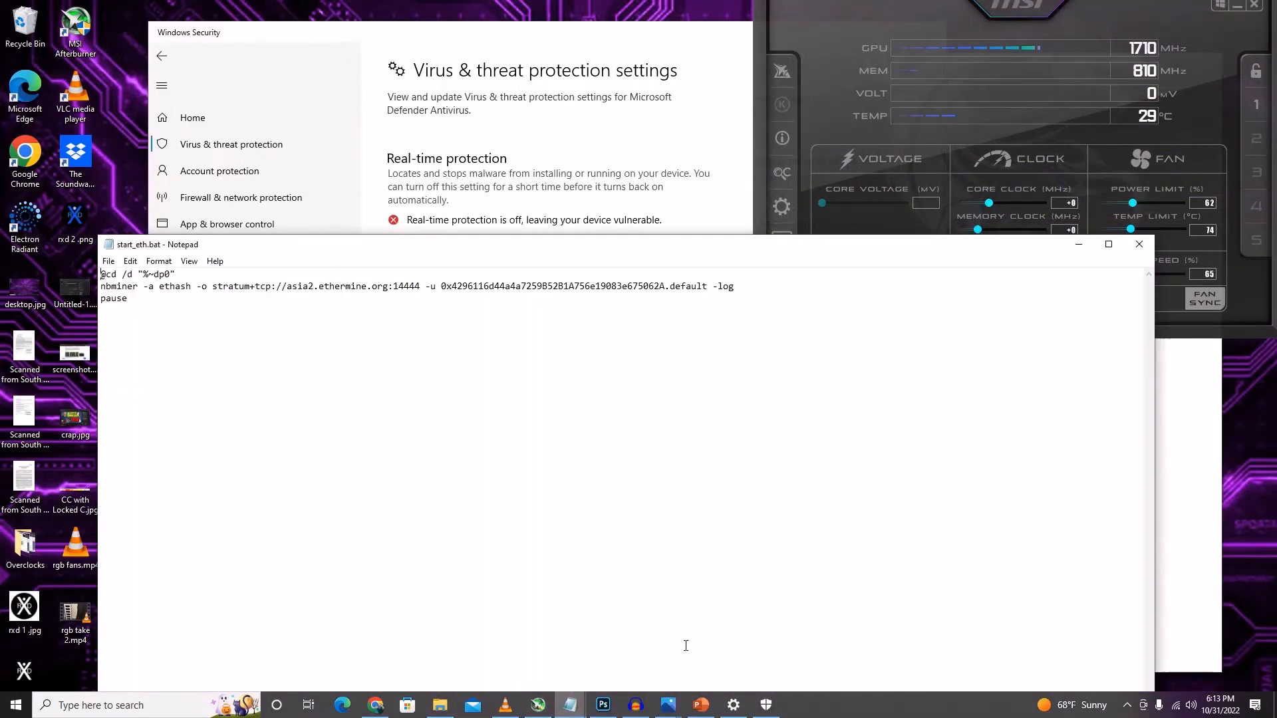
drag(201, 288, 420, 287)
click(215, 288)
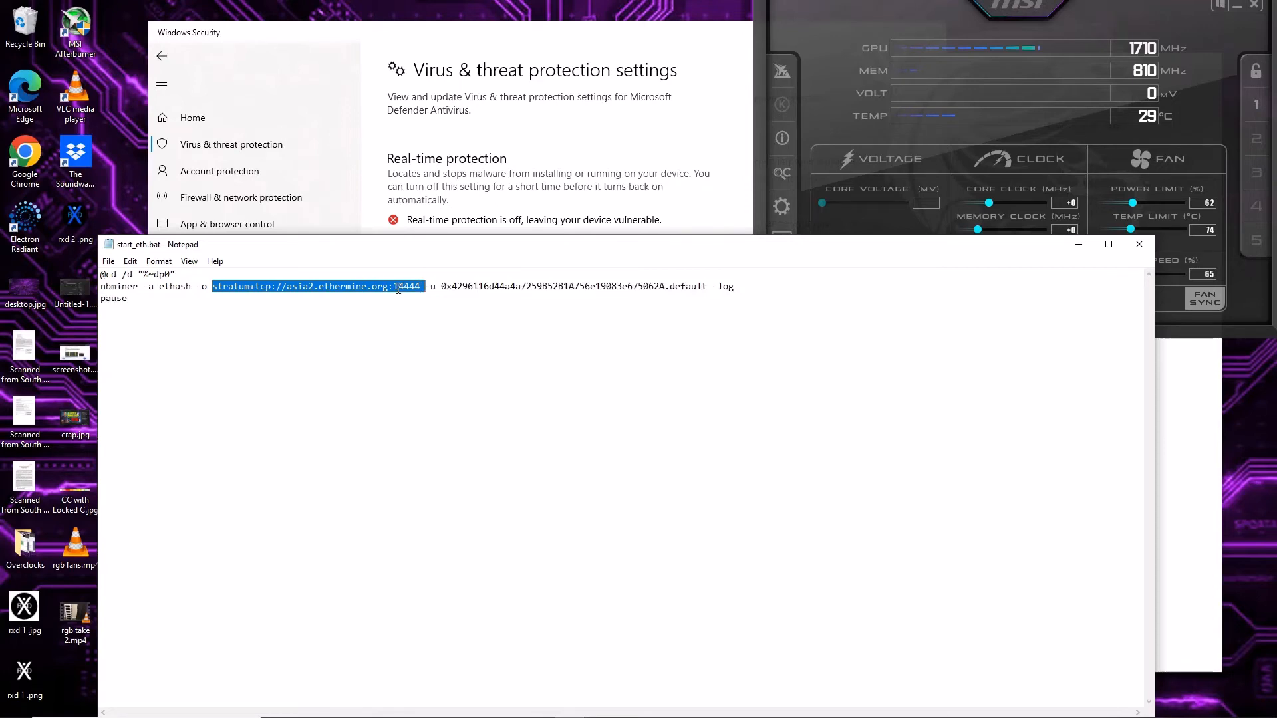
click(422, 287)
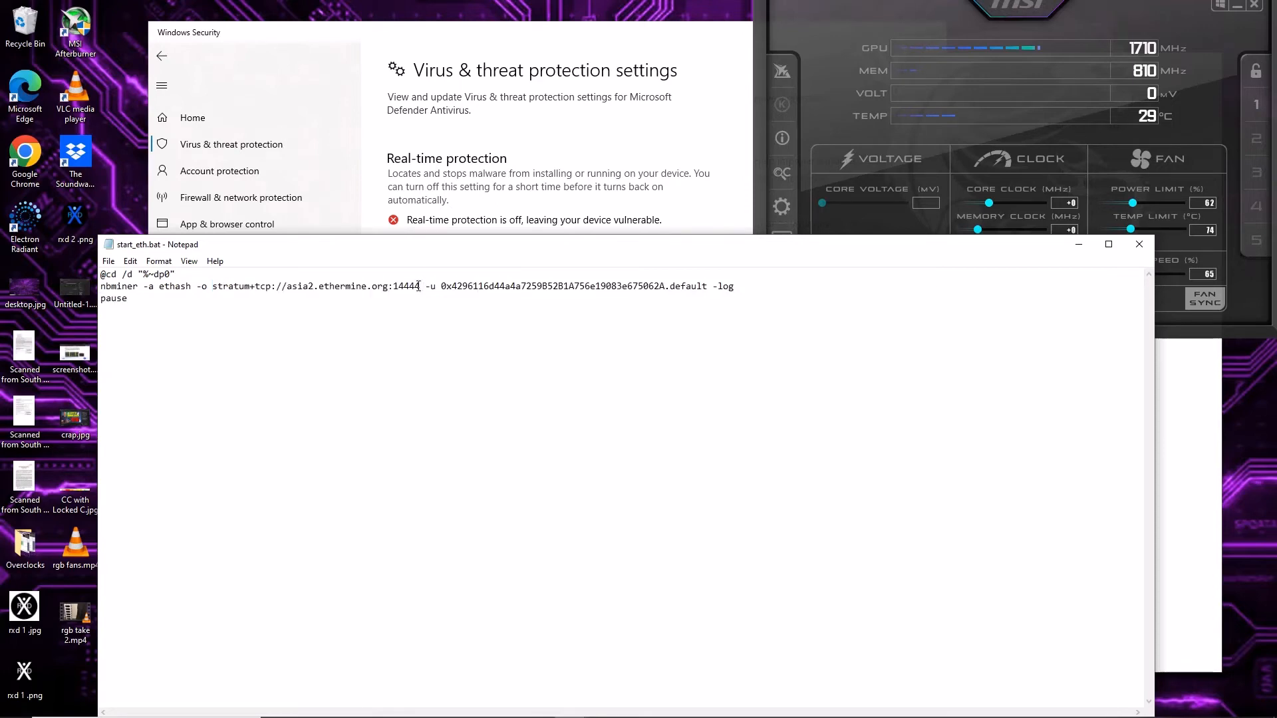
double_click(422, 286)
click(421, 285)
double_click(421, 285)
drag(419, 287, 215, 282)
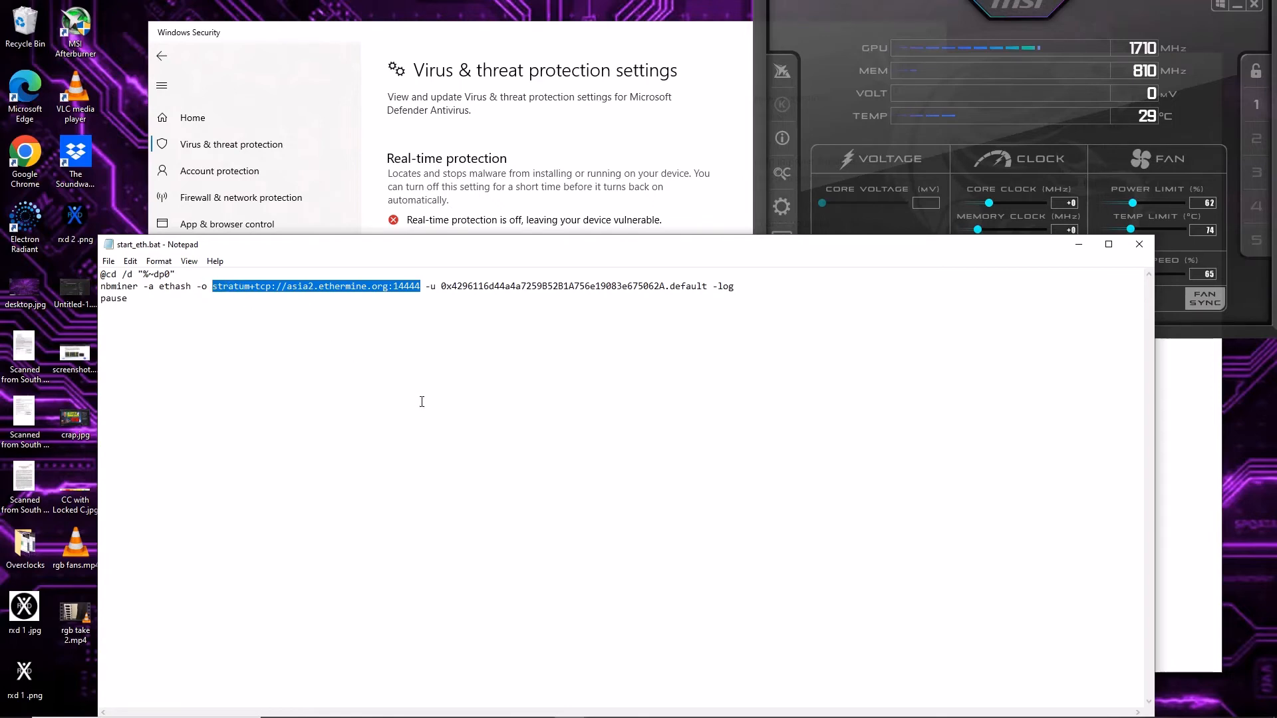
key(ctrl+v)
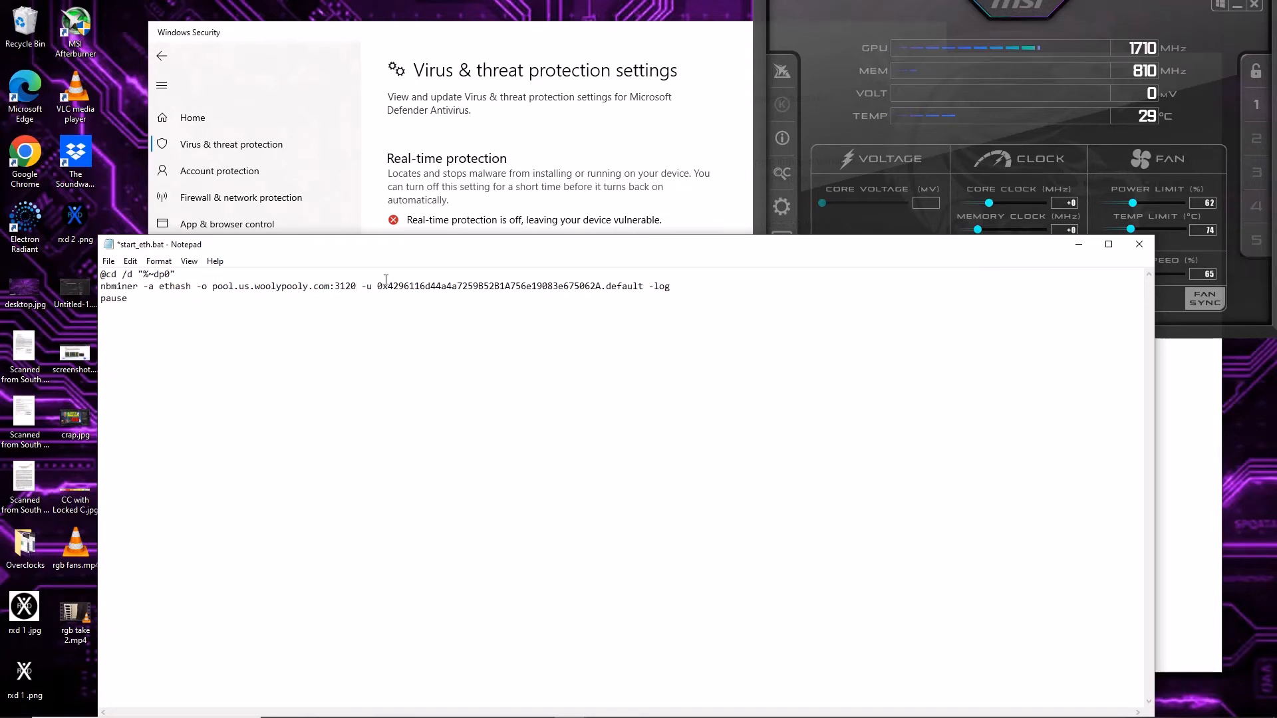
Try to save the edited batch file under the All Files type, cancel saving, and close start_eth.bat without keeping the changes.
drag(367, 286, 601, 281)
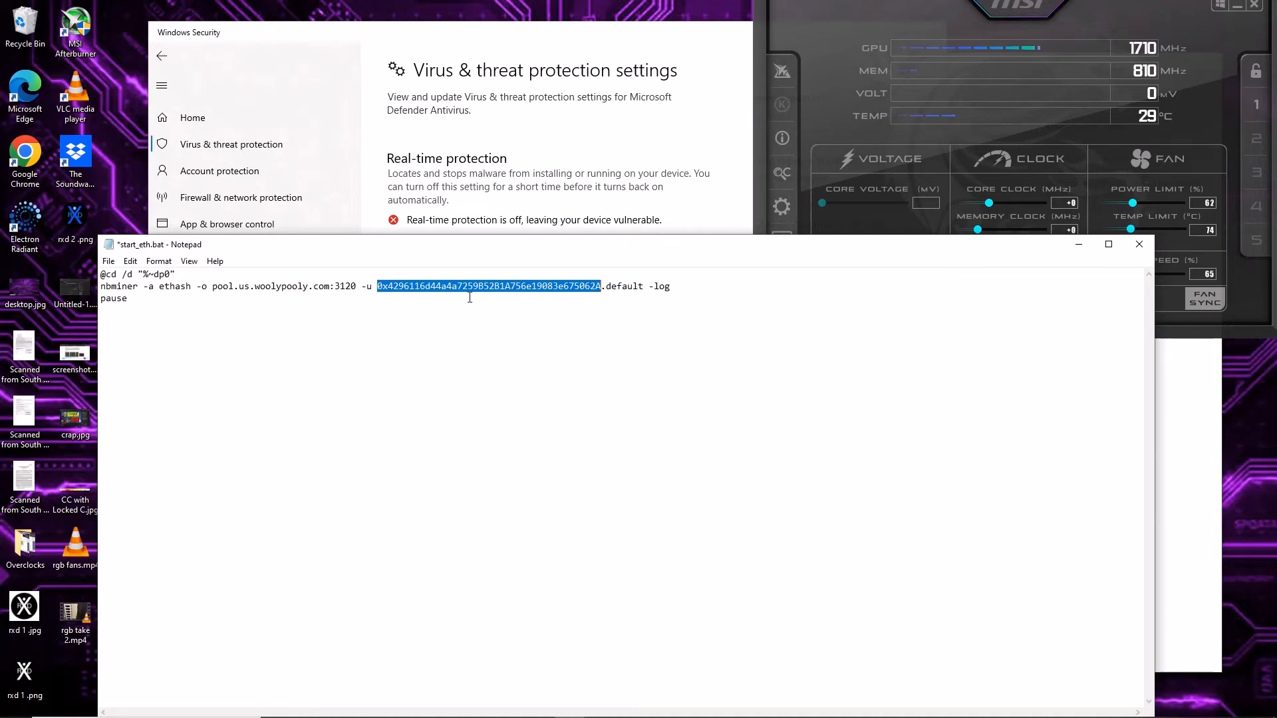
click(108, 261)
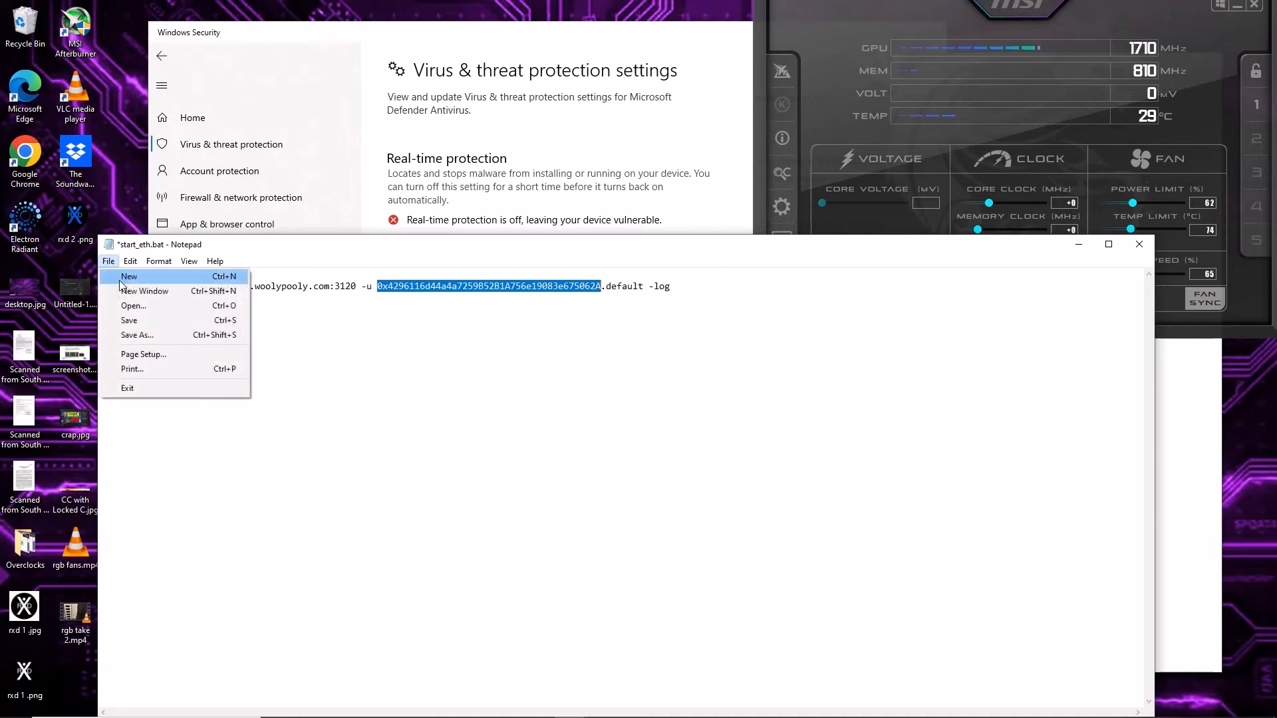
click(137, 335)
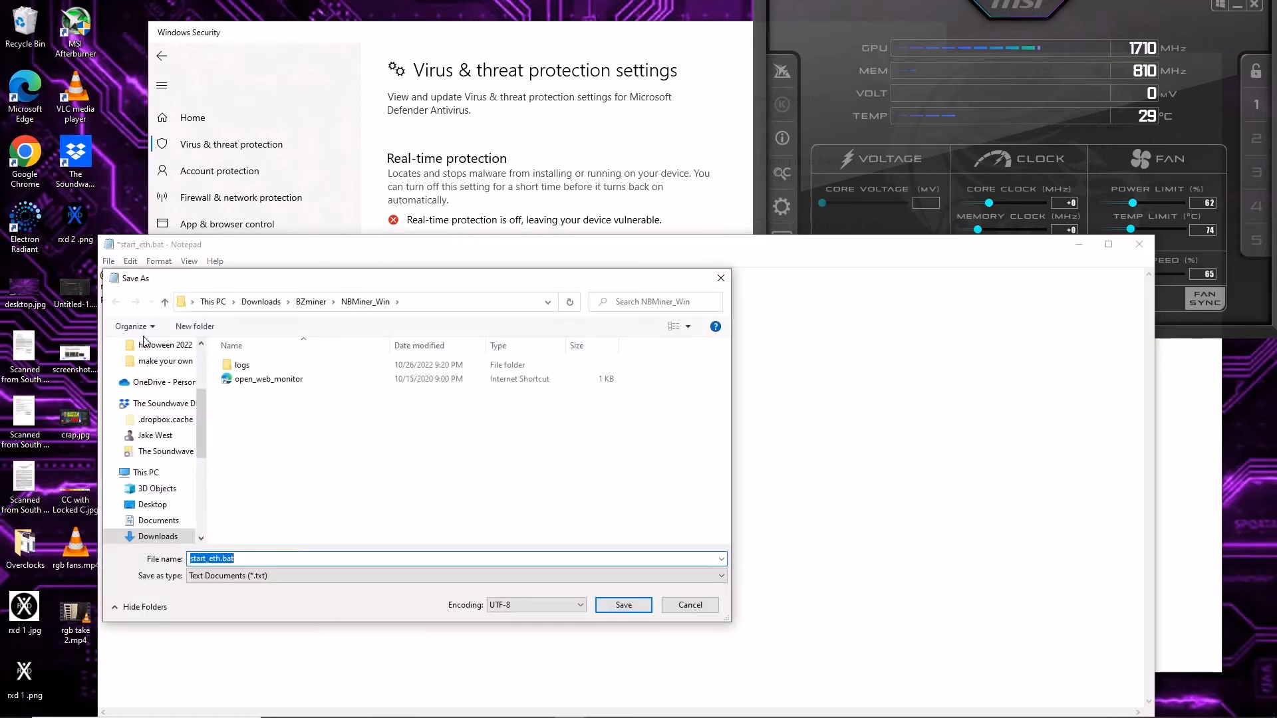
click(223, 582)
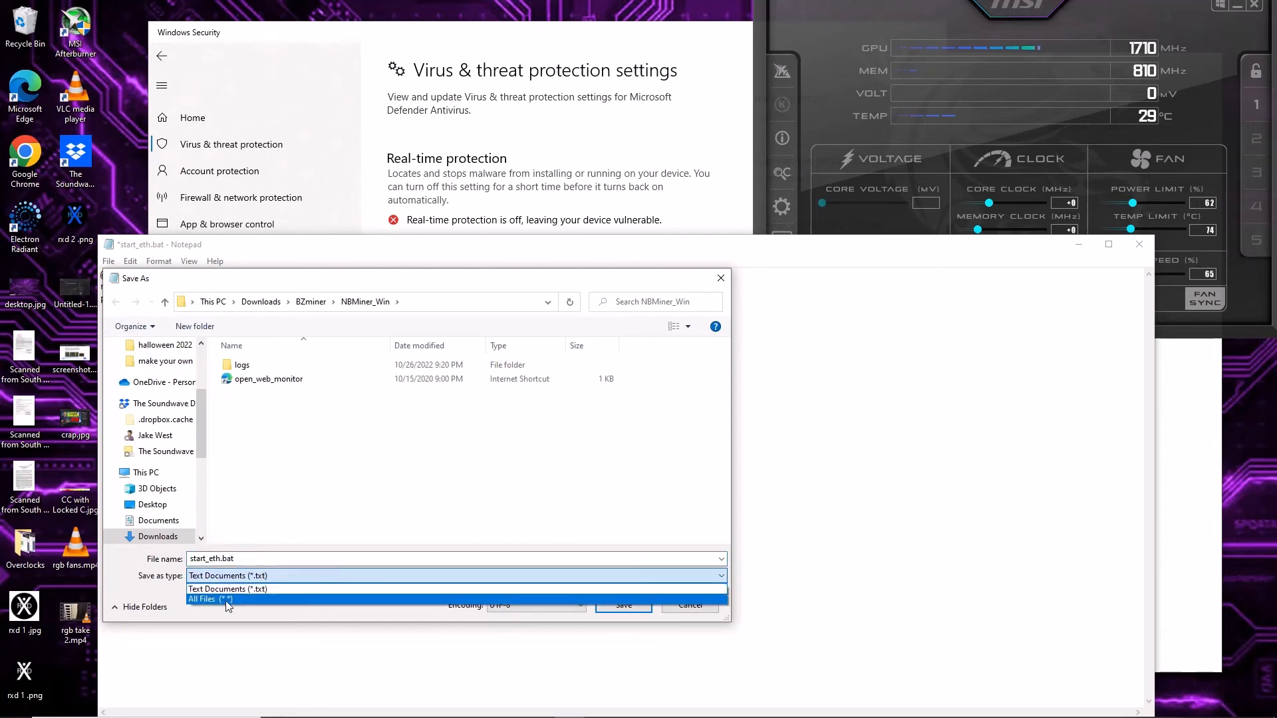
click(225, 600)
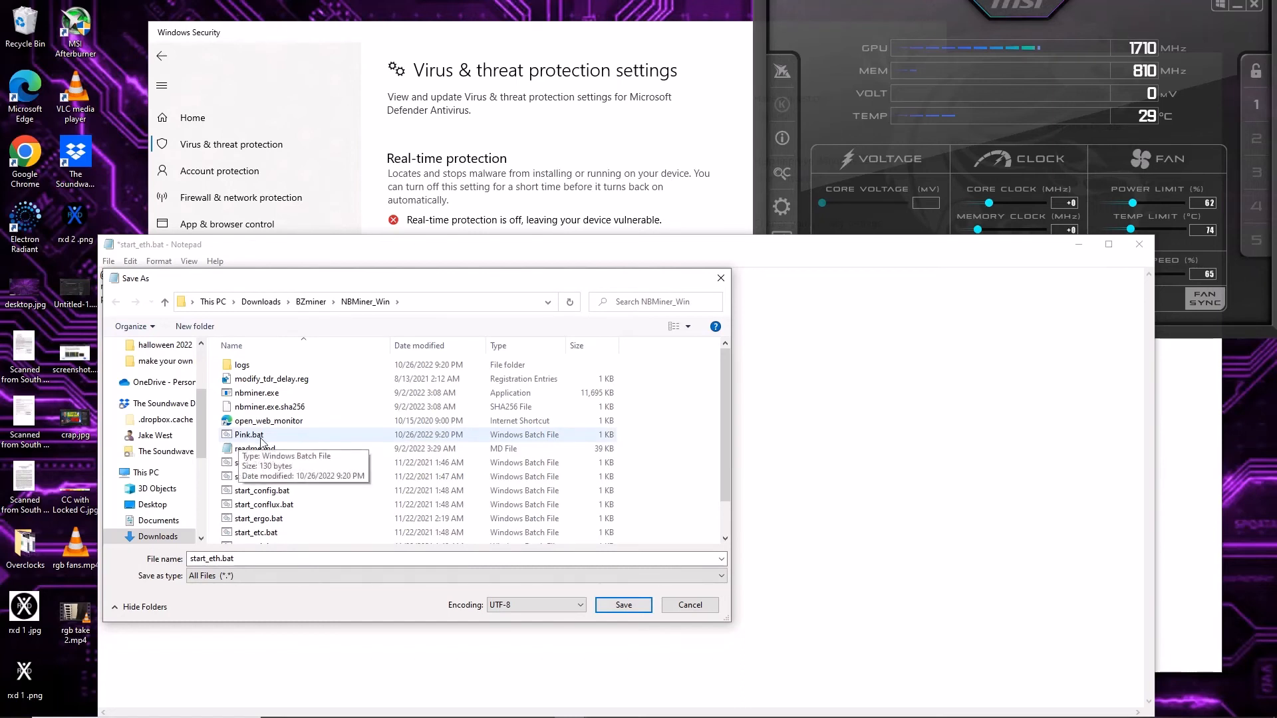
click(689, 603)
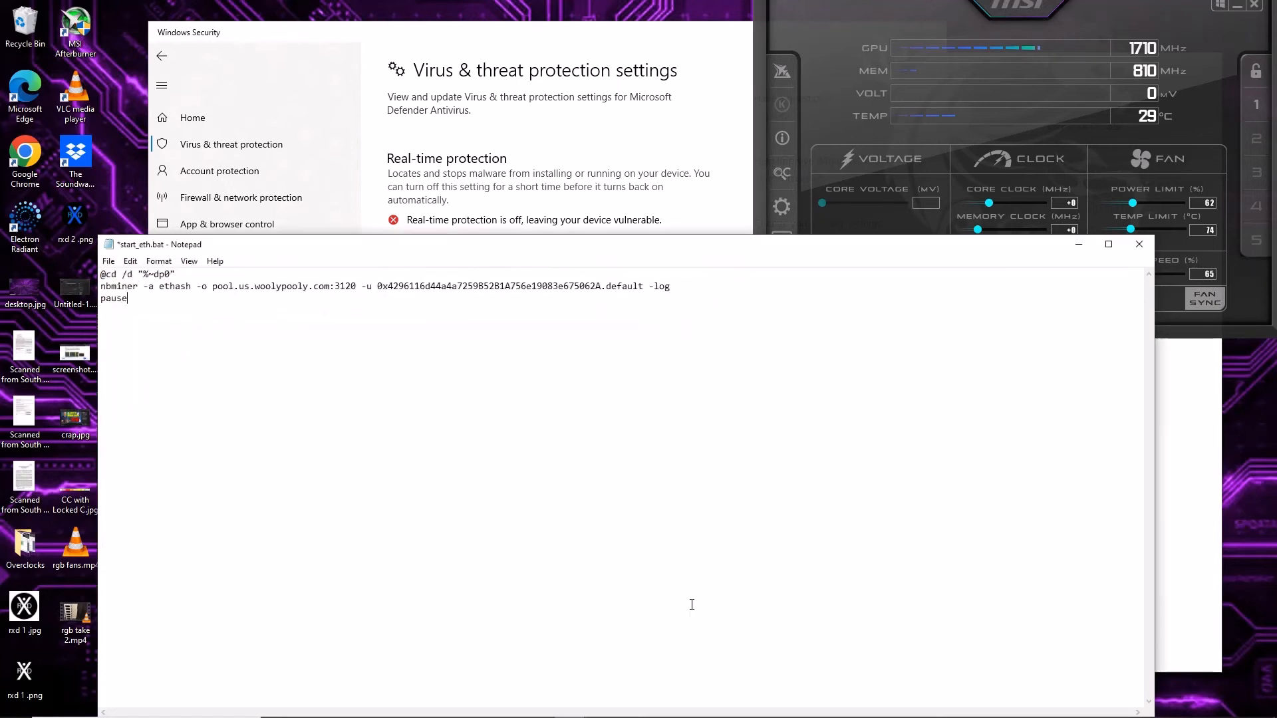
click(1140, 249)
click(653, 370)
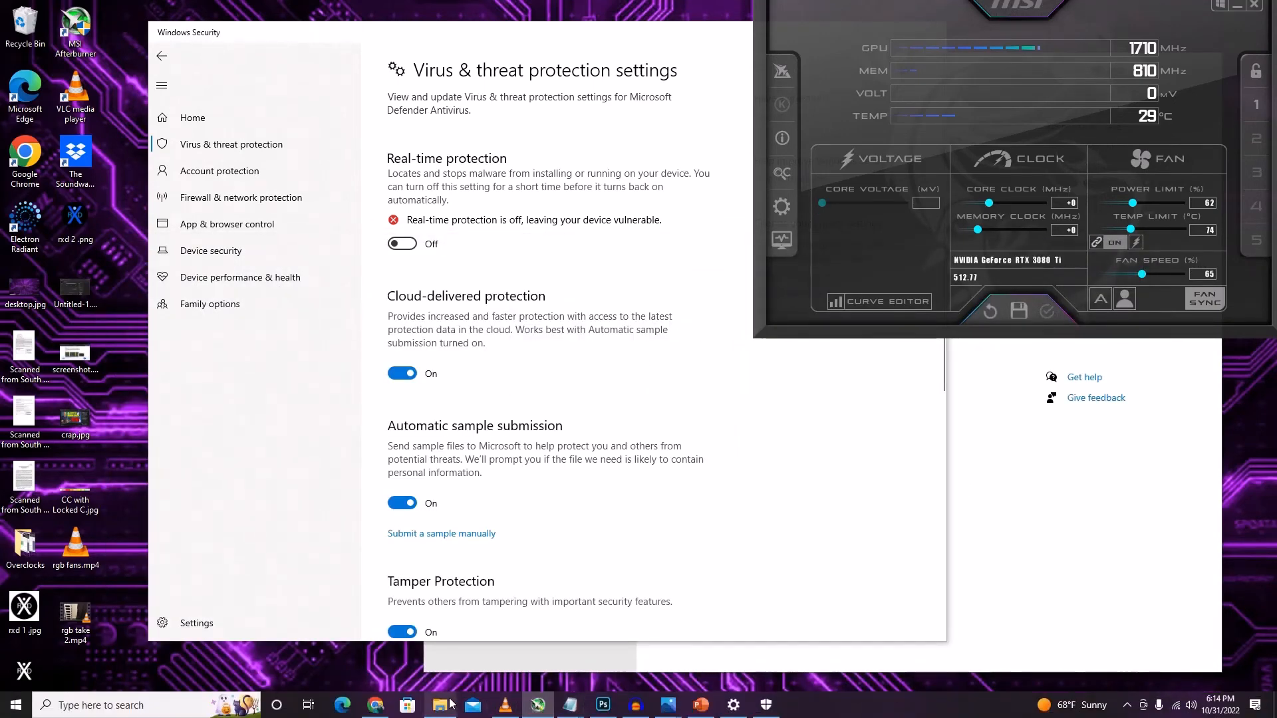
Open Pink.bat from the NBMiner_Win folder in Notepad, check its ethash algorithm and pool settings, and close it.
click(449, 704)
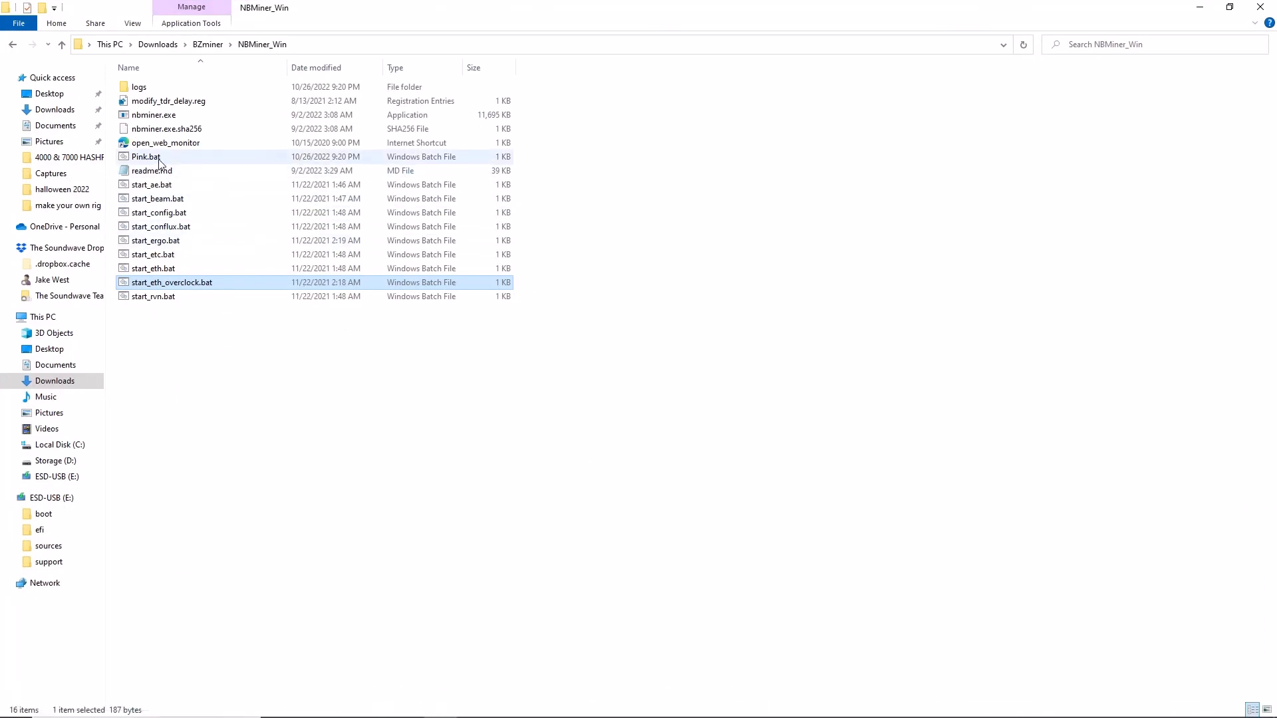
right_click(160, 162)
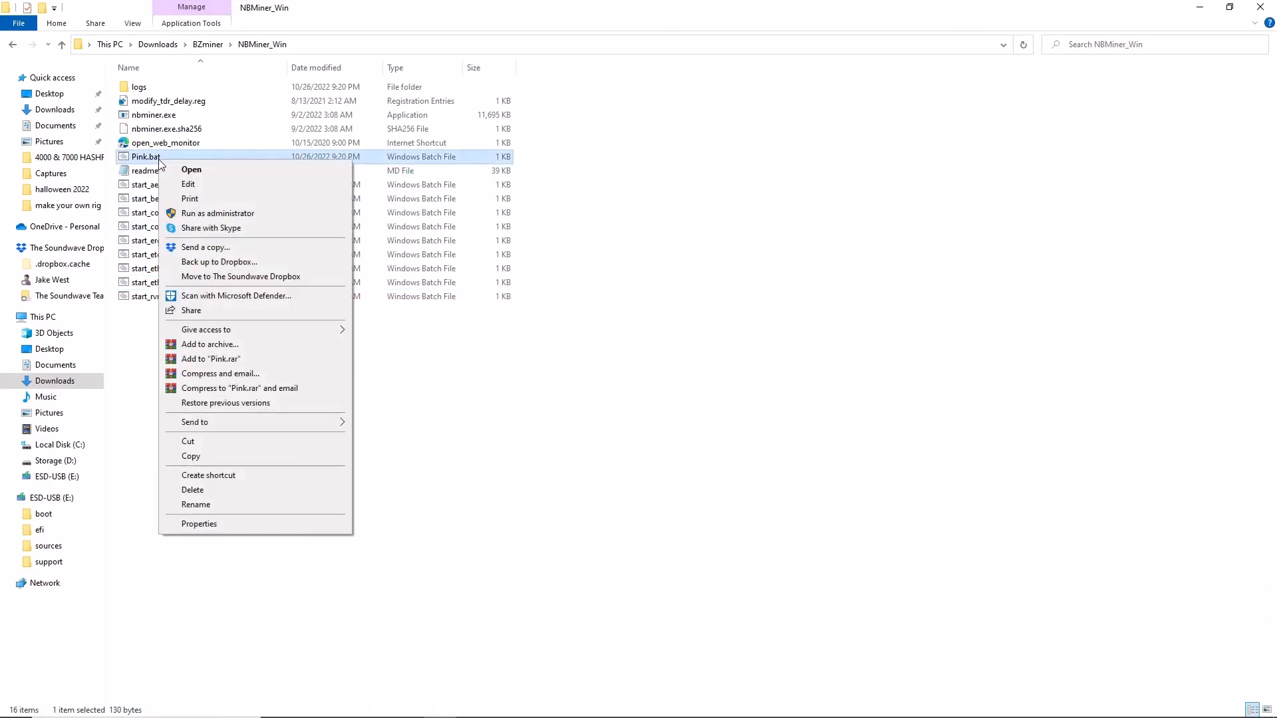
click(188, 186)
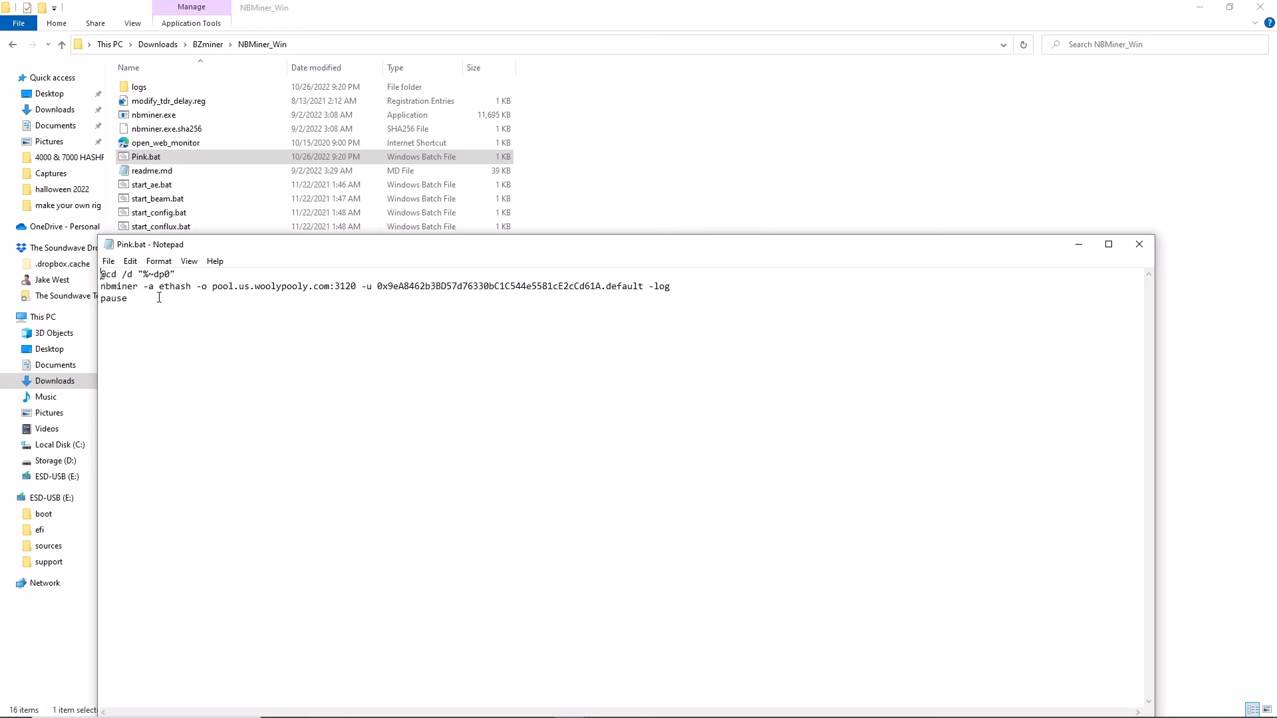
drag(159, 286, 191, 283)
click(1132, 252)
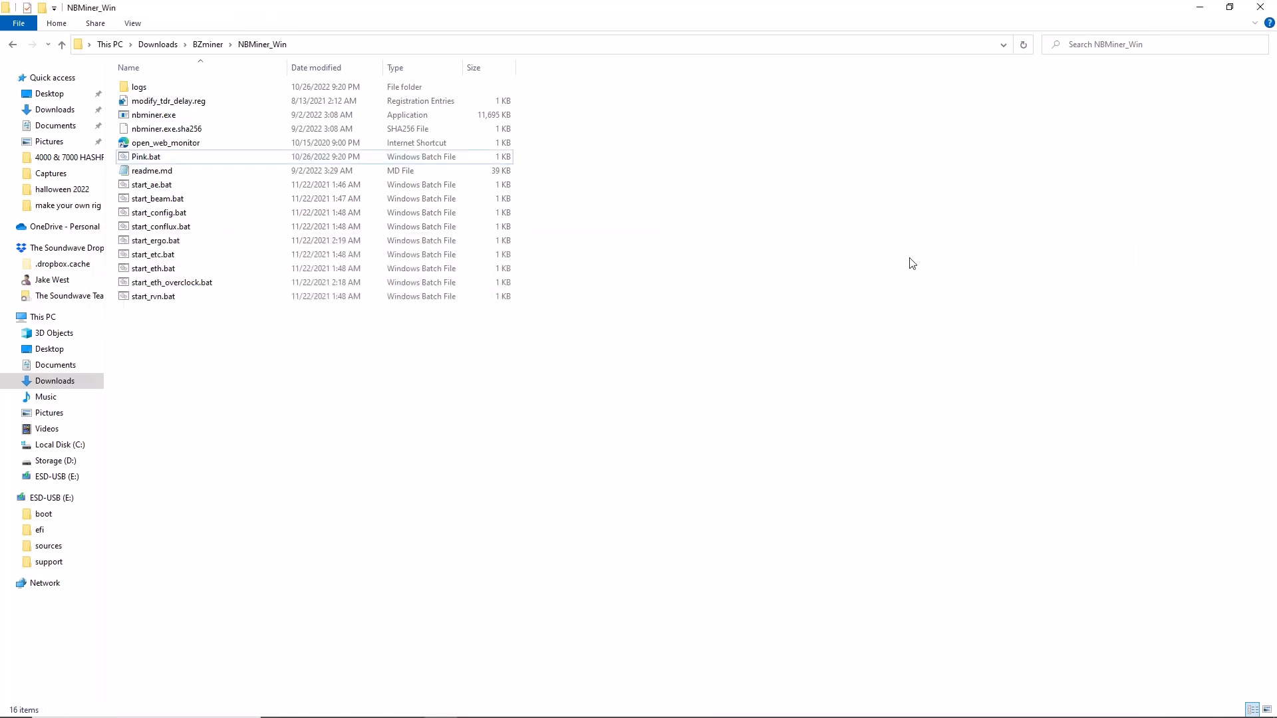
Run Pink.bat as administrator and allow it to make changes so the miner starts.
right_click(151, 162)
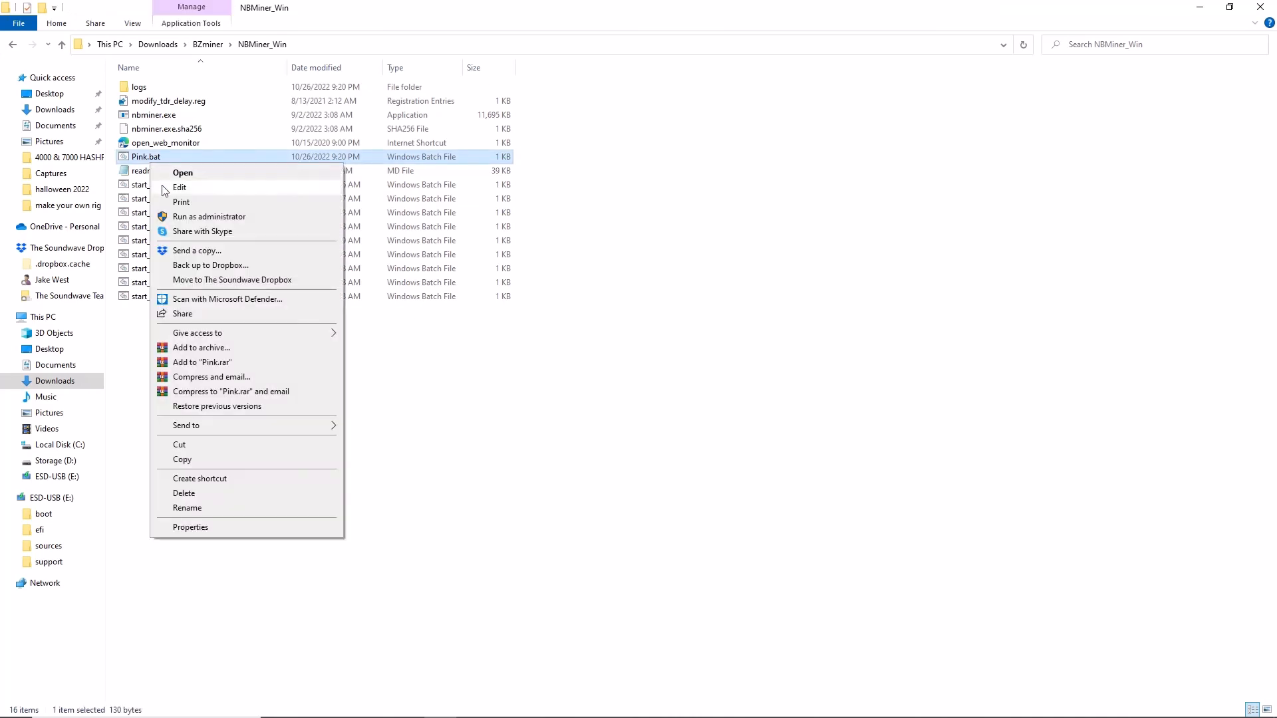
click(200, 216)
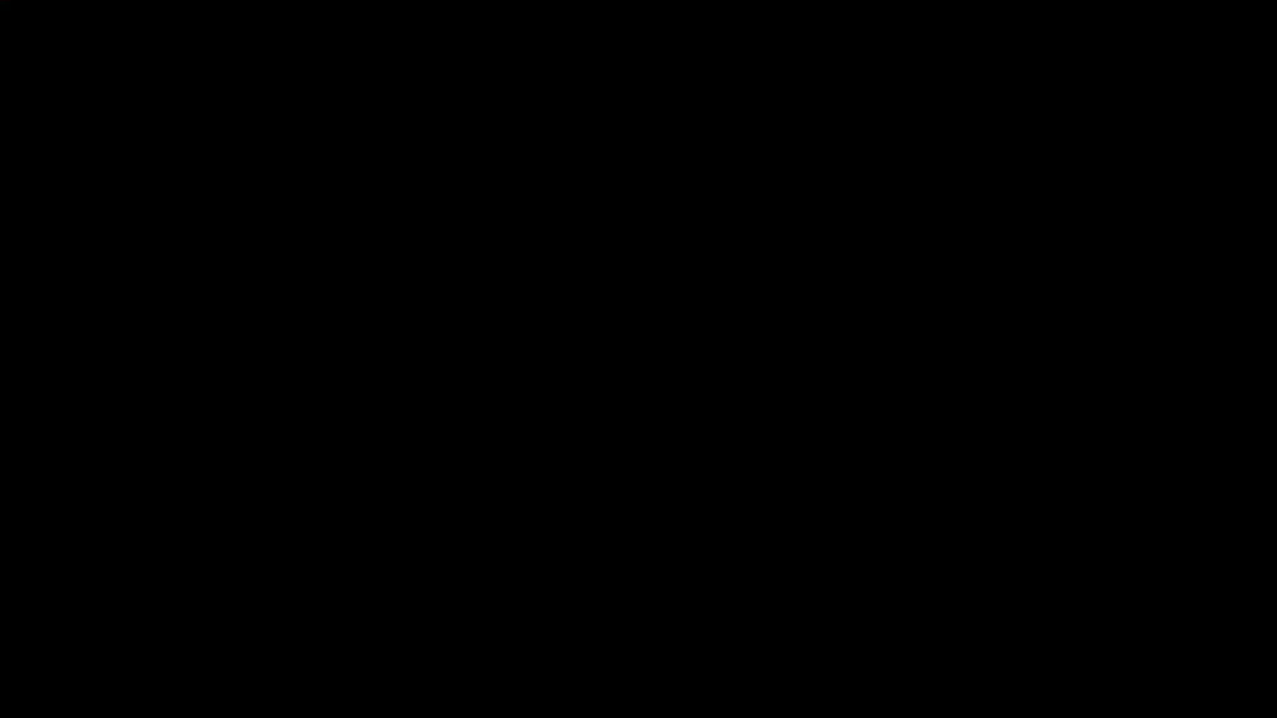
click(568, 428)
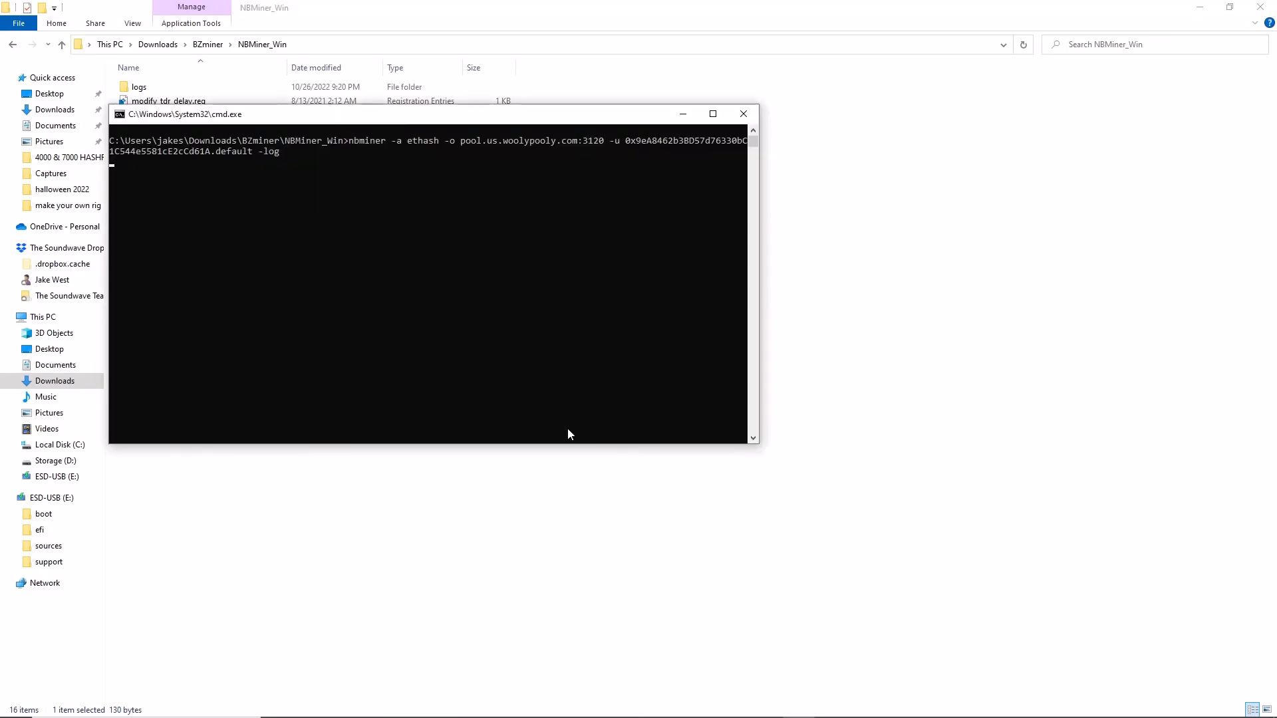